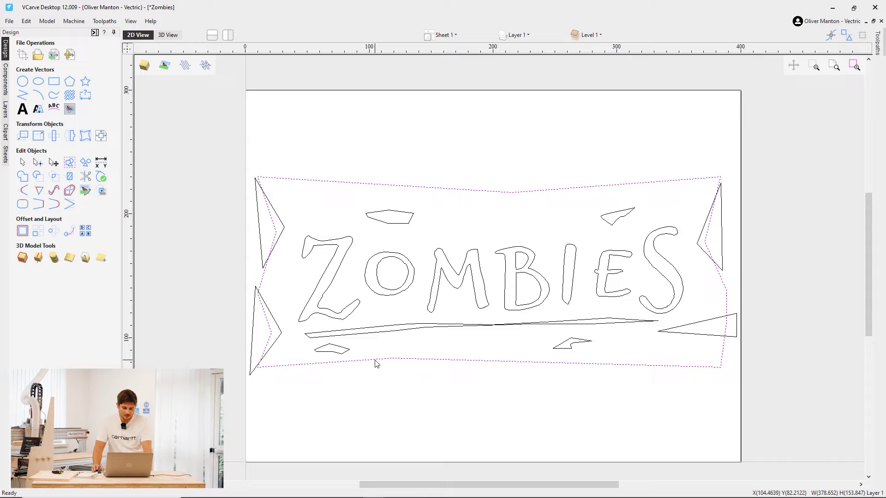
- Move the node on the sign border's lower edge about 62 mm to the right, closer to the edge's middle
{"action": "double_click", "coordinate": [375, 360]}
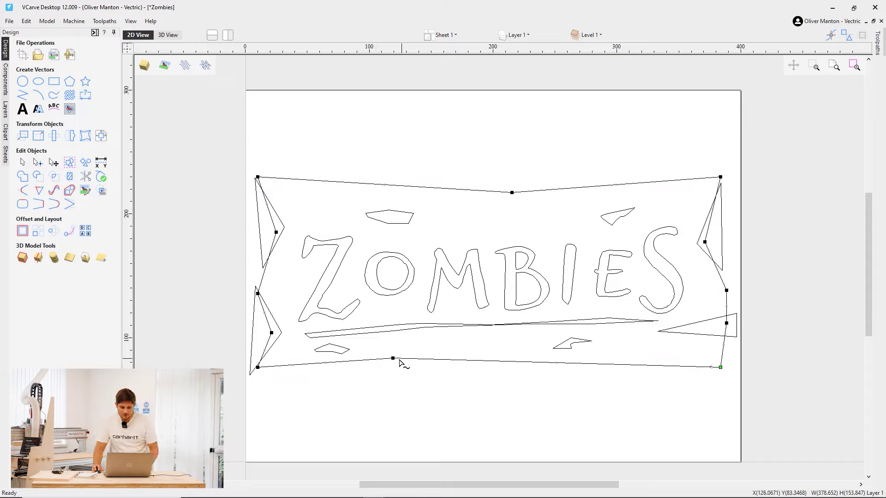
{"action": "left_click", "coordinate": [394, 358]}
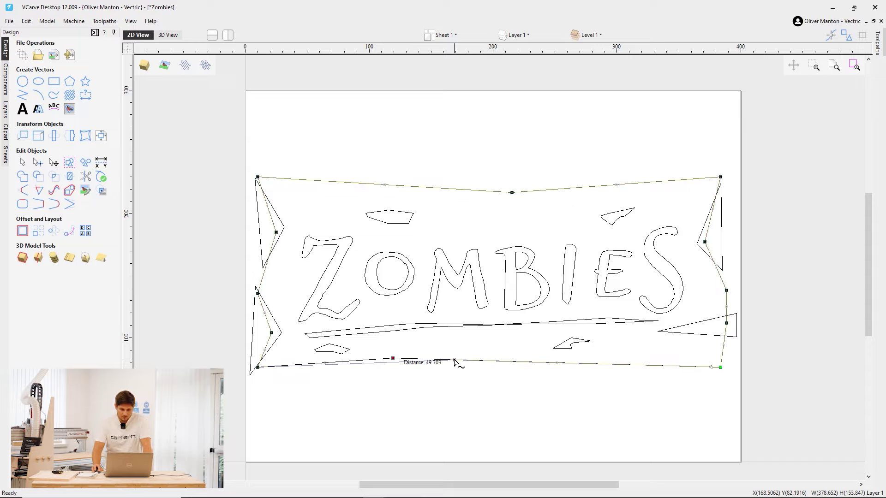
{"action": "left_click_drag", "start_coordinate": [500, 355], "coordinate": [469, 359]}
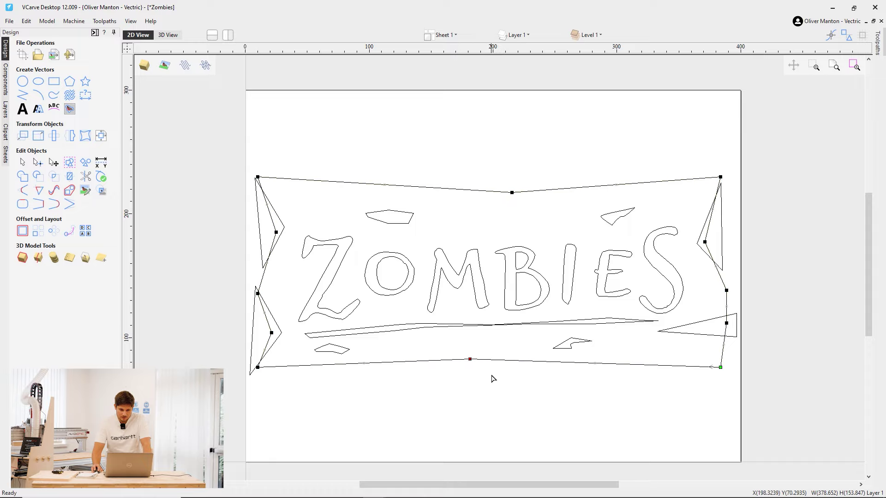
{"action": "left_click", "coordinate": [492, 379]}
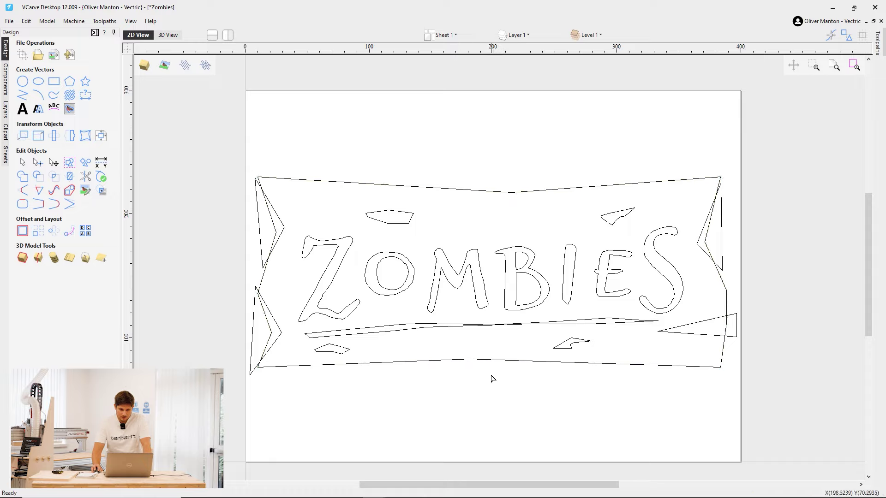
- Move the small crack shape below the letter Z about 36 mm to the right, under the letter O
{"action": "left_click", "coordinate": [342, 354]}
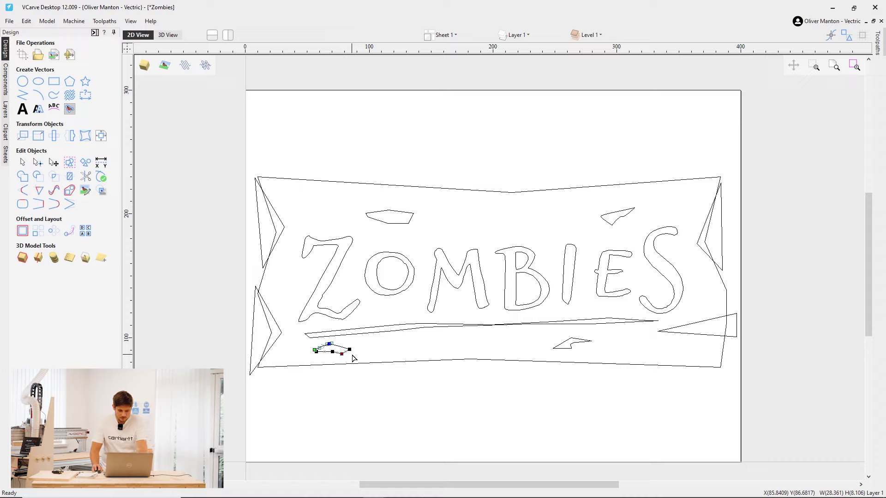
{"action": "key", "text": "n"}
{"action": "left_click_drag", "start_coordinate": [339, 350], "coordinate": [376, 349]}
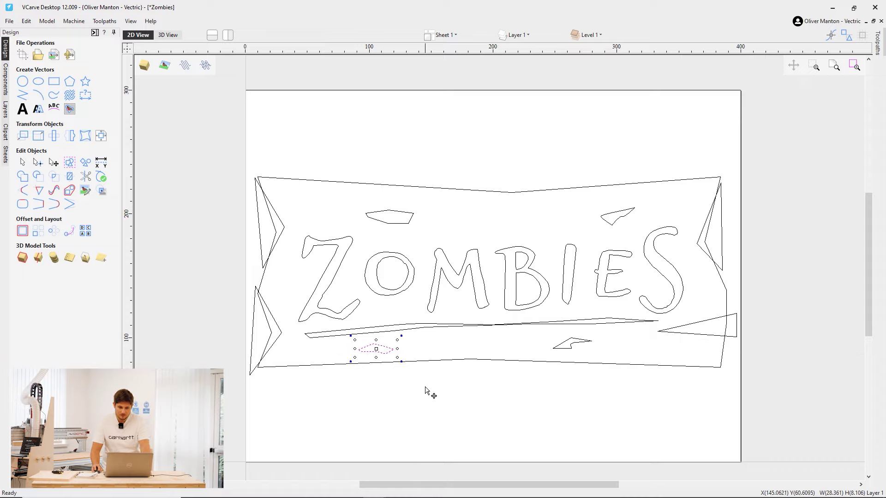
{"action": "left_click", "coordinate": [425, 391]}
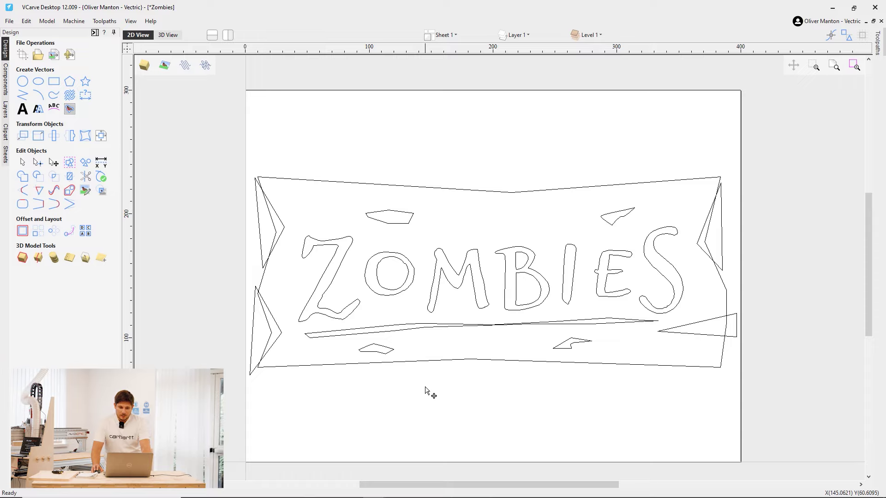
- Add the underline vector to the V-Carve 1 toolpath, recalculate it despite the cut-through depth, and preview all toolpaths
{"action": "left_click", "coordinate": [94, 32]}
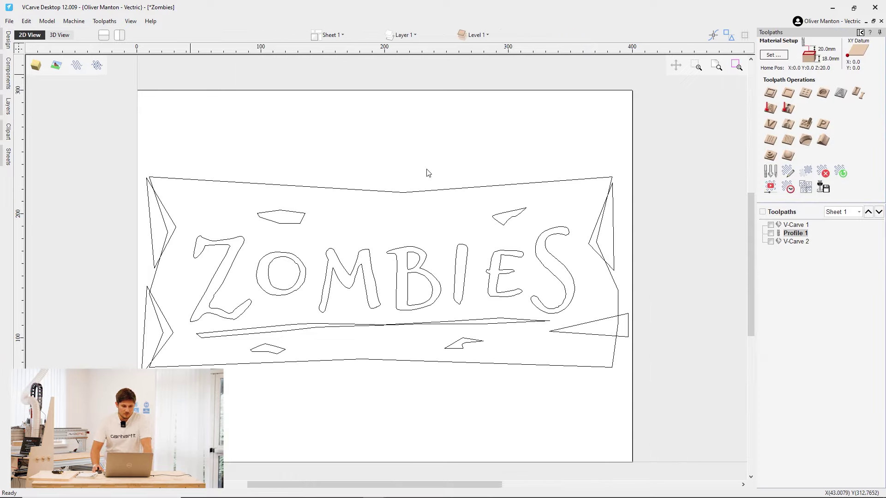
{"action": "double_click", "coordinate": [796, 225]}
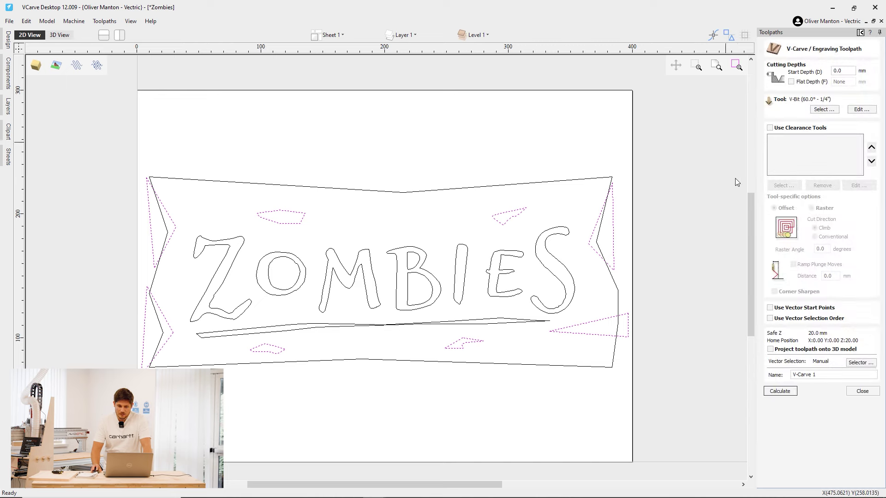
{"action": "left_click", "coordinate": [318, 331], "text": "shift"}
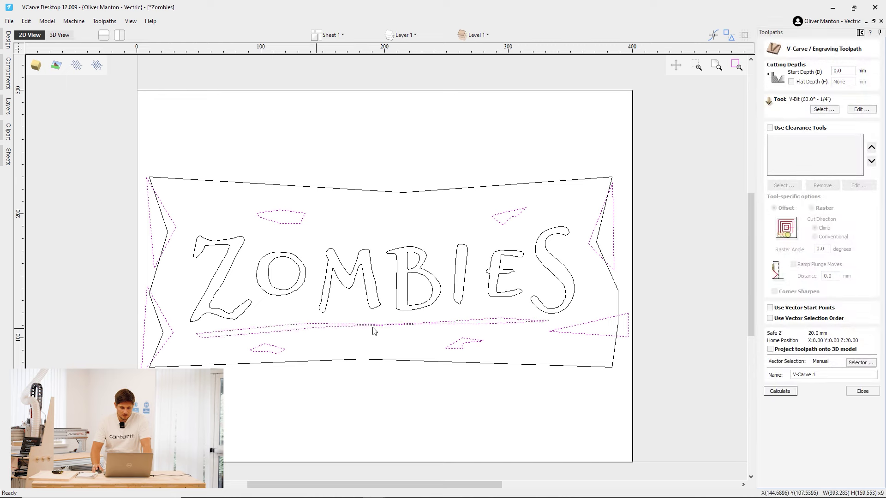
{"action": "left_click", "coordinate": [780, 391]}
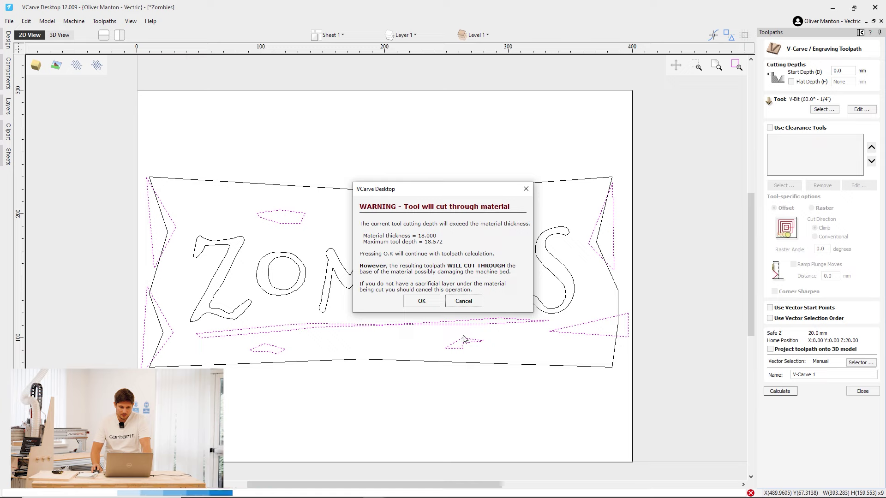
{"action": "left_click", "coordinate": [422, 301]}
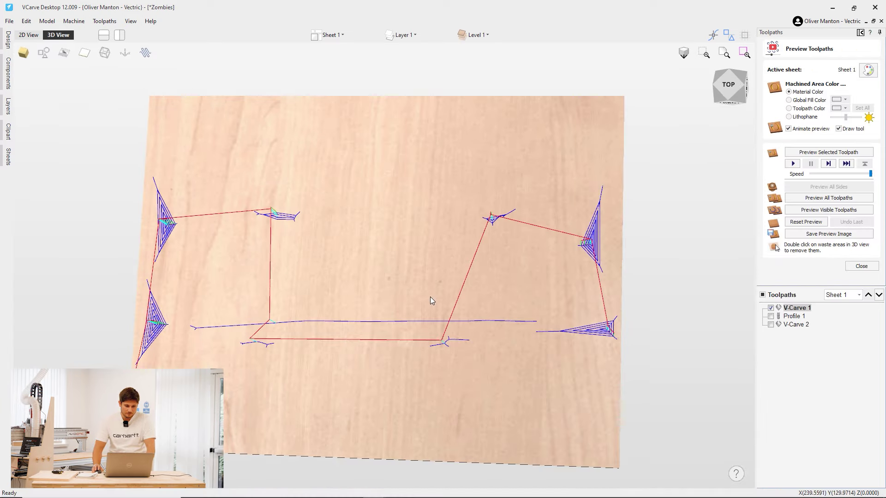
{"action": "left_click", "coordinate": [807, 200]}
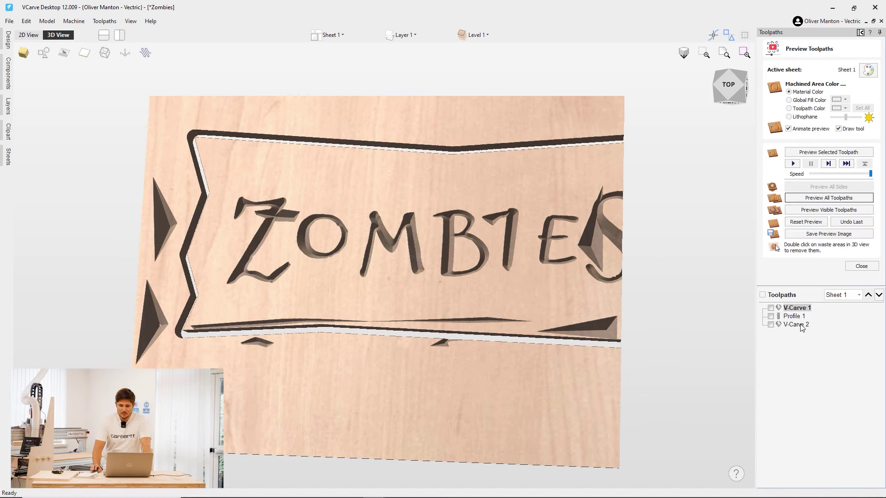
{"action": "left_click", "coordinate": [861, 266]}
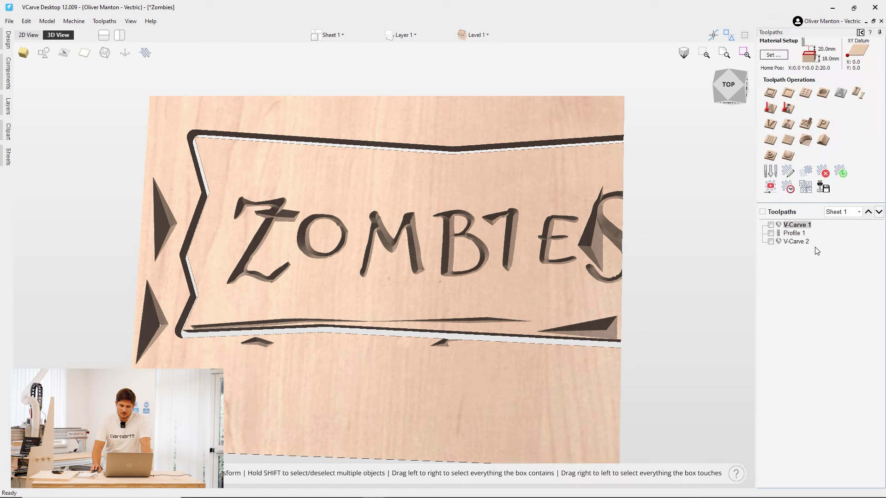
- Recalculate all toolpaths for the edited vectors, accepting the cut-through depths
{"action": "left_click", "coordinate": [841, 174]}
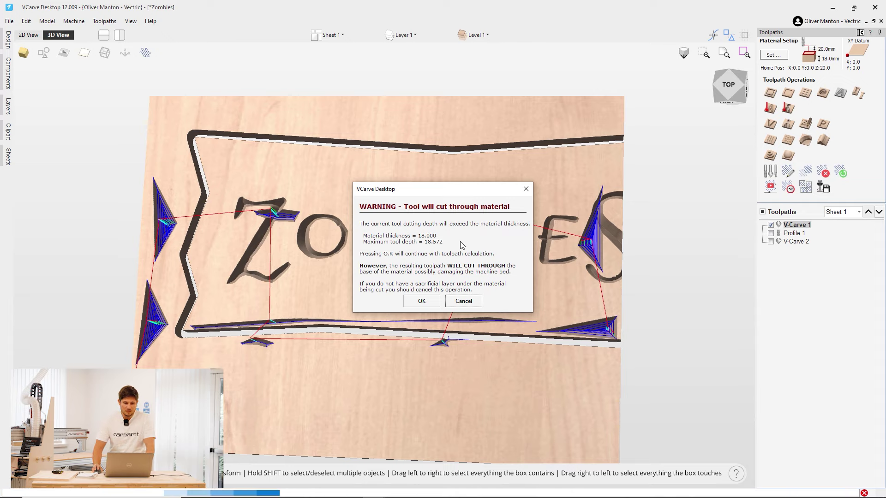
{"action": "left_click", "coordinate": [421, 301]}
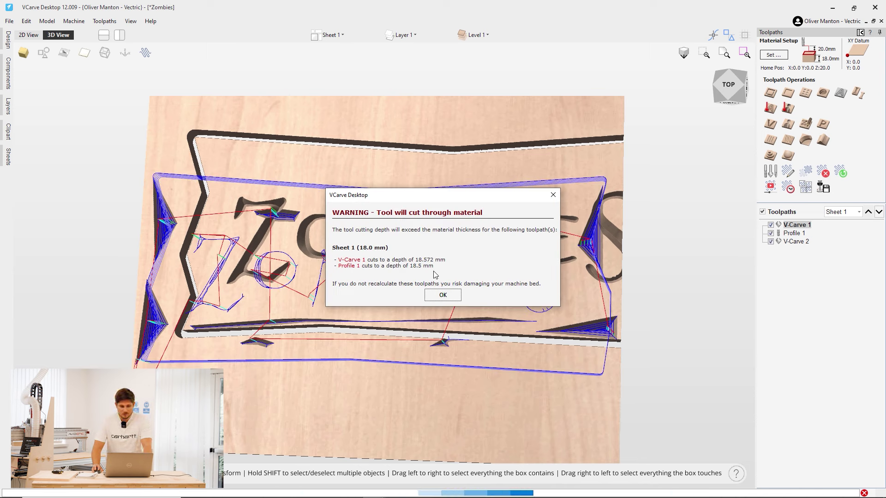
{"action": "left_click", "coordinate": [442, 295]}
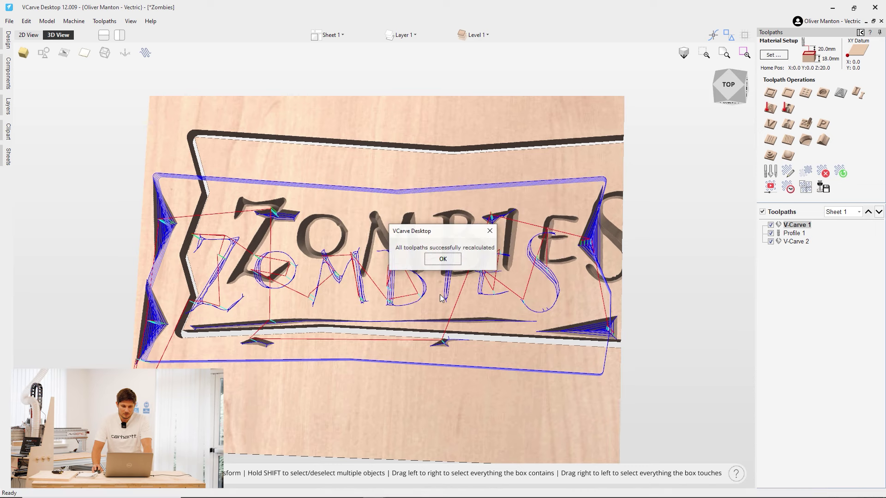
{"action": "left_click", "coordinate": [439, 262]}
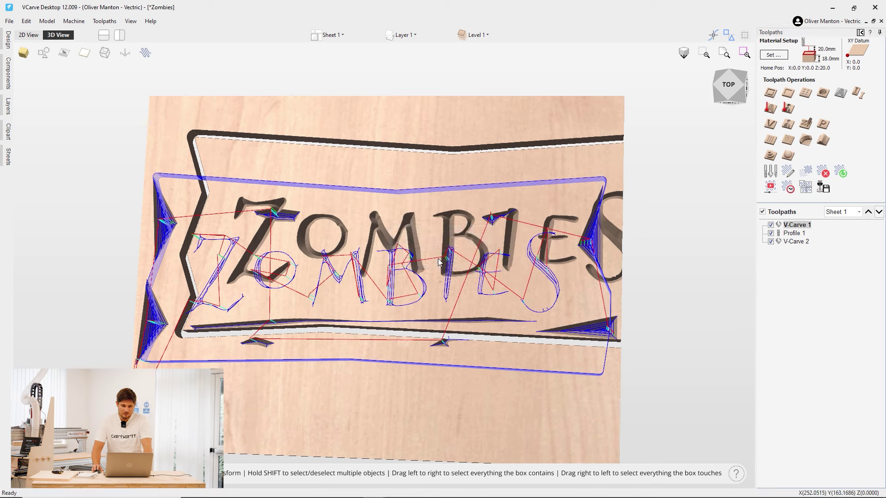
- Reset the toolpath preview and simulate all recalculated toolpaths on the material
{"action": "left_click", "coordinate": [770, 187]}
{"action": "left_click", "coordinate": [805, 222]}
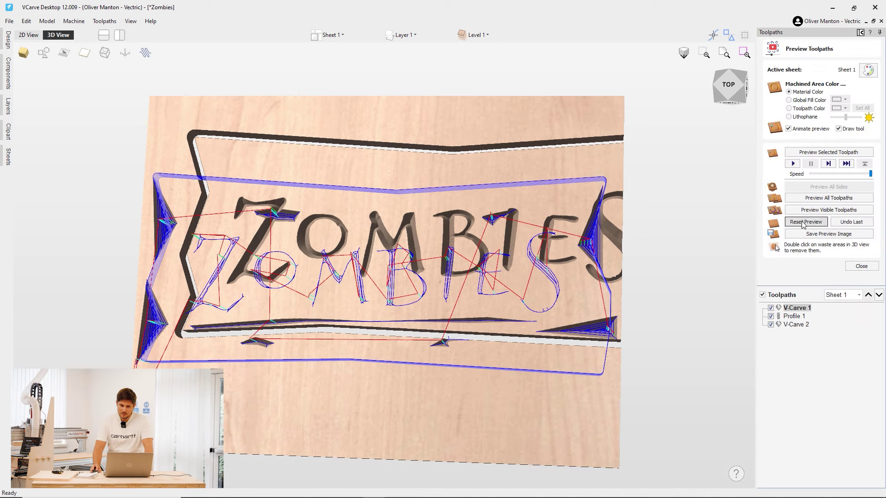
{"action": "left_click", "coordinate": [808, 201]}
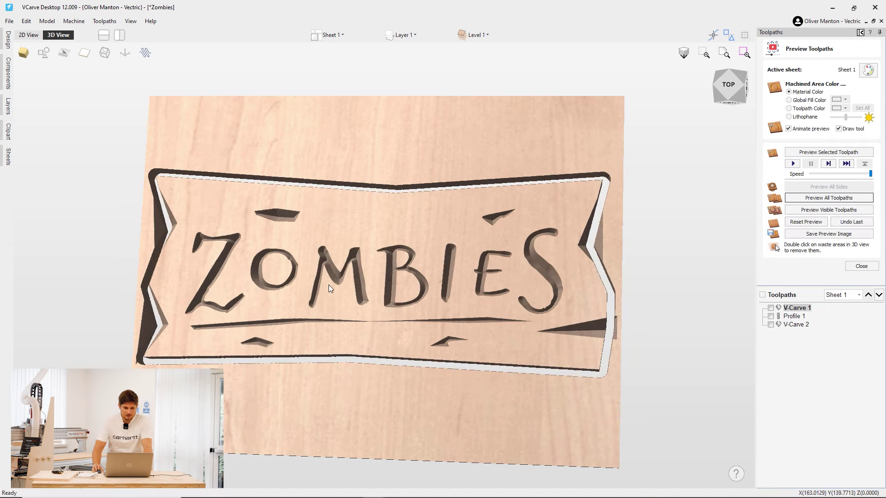
{"action": "left_click_drag", "start_coordinate": [328, 284], "coordinate": [350, 295]}
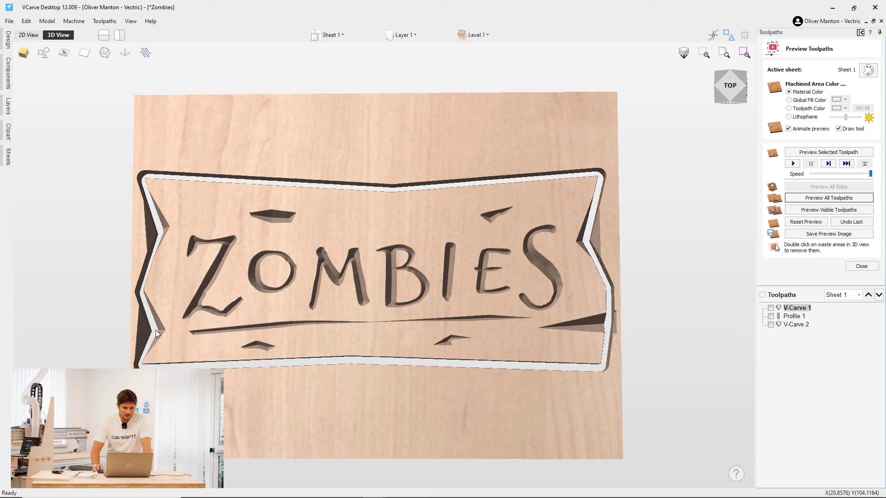
- Limit the V-Carve 1 toolpath to a flat depth of 16 mm and recalculate it
{"action": "double_click", "coordinate": [797, 307]}
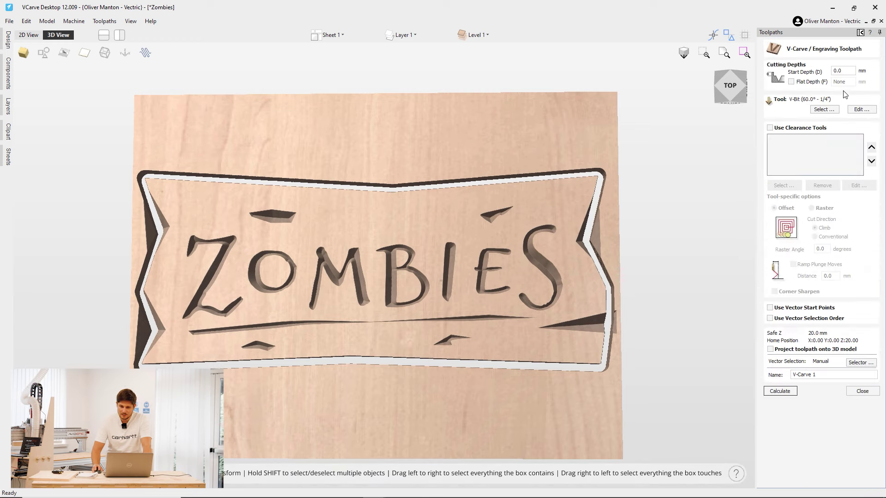
{"action": "left_click", "coordinate": [792, 83]}
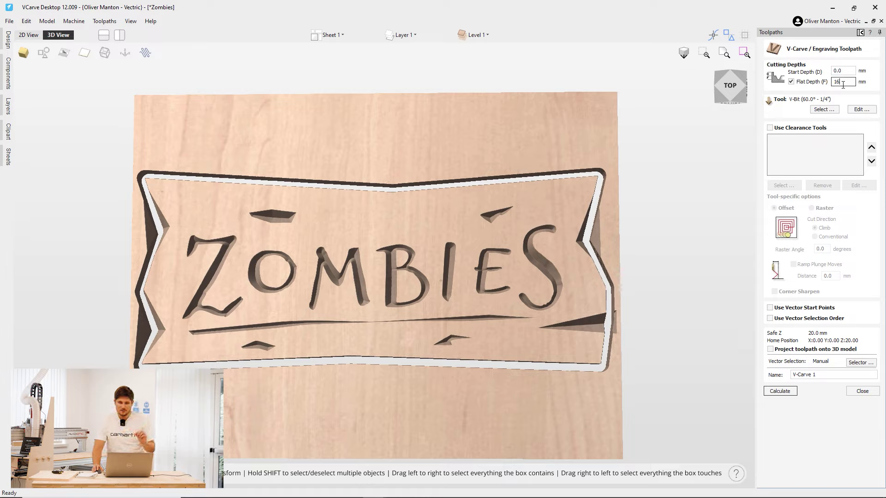
{"action": "left_click", "coordinate": [781, 391]}
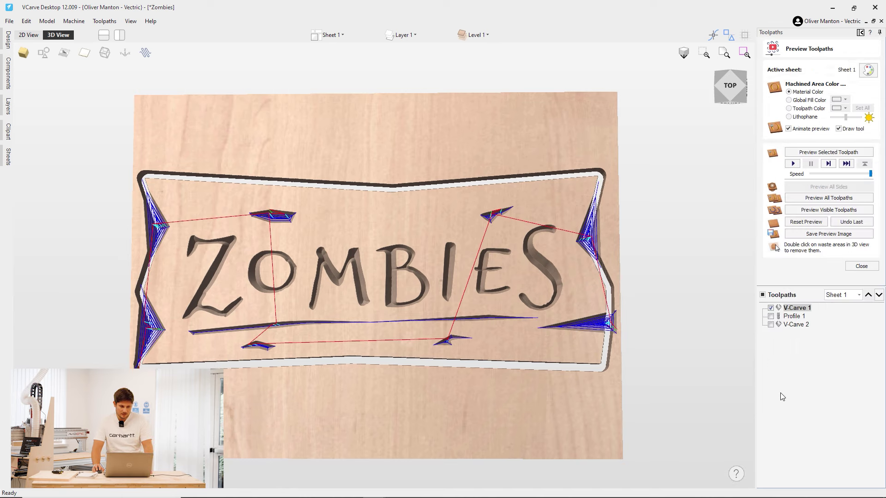
- Reset the preview and simulate all toolpaths again to examine the carving with the flat depth applied
{"action": "left_click", "coordinate": [806, 222]}
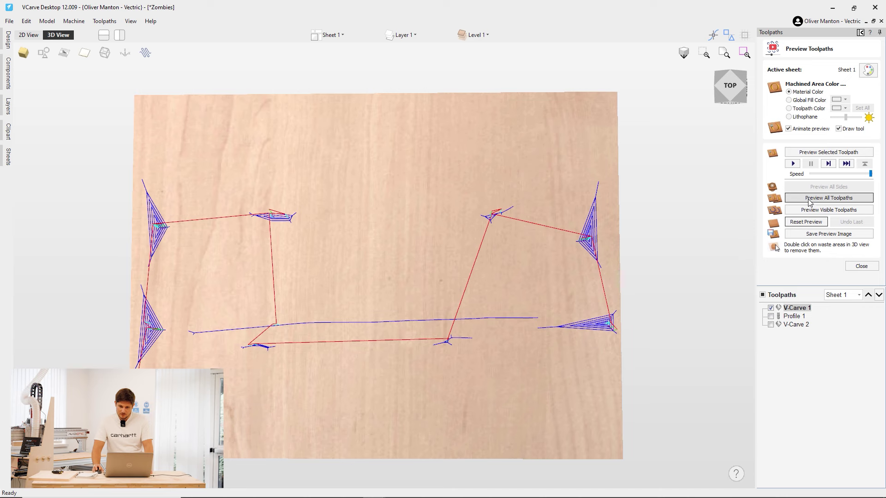
{"action": "left_click", "coordinate": [808, 199]}
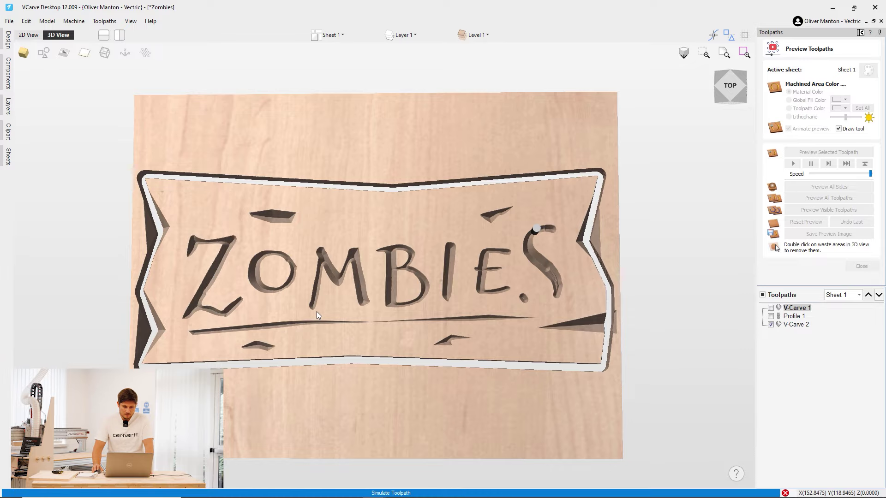
{"action": "left_click_drag", "start_coordinate": [378, 330], "coordinate": [453, 278]}
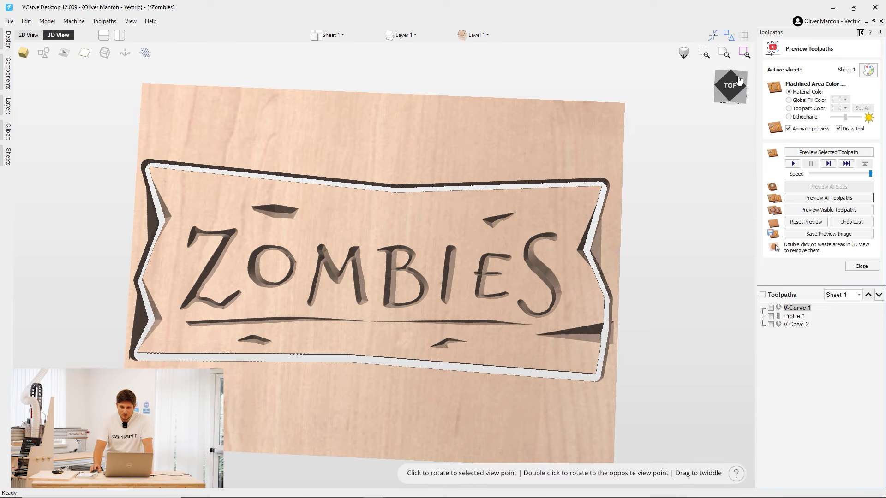
- In the 2D view, raise the middle node on the underline's upper edge about 0.6 mm to widen its narrow centre
{"action": "left_click", "coordinate": [861, 33]}
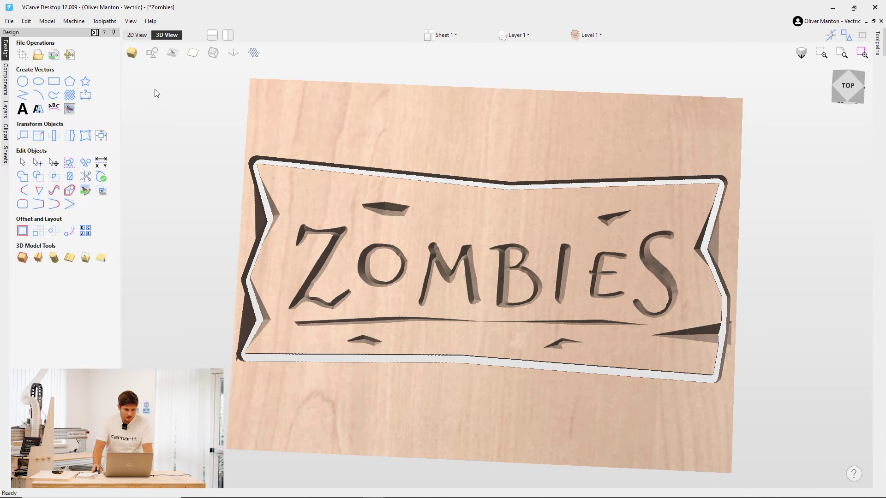
{"action": "left_click", "coordinate": [138, 34]}
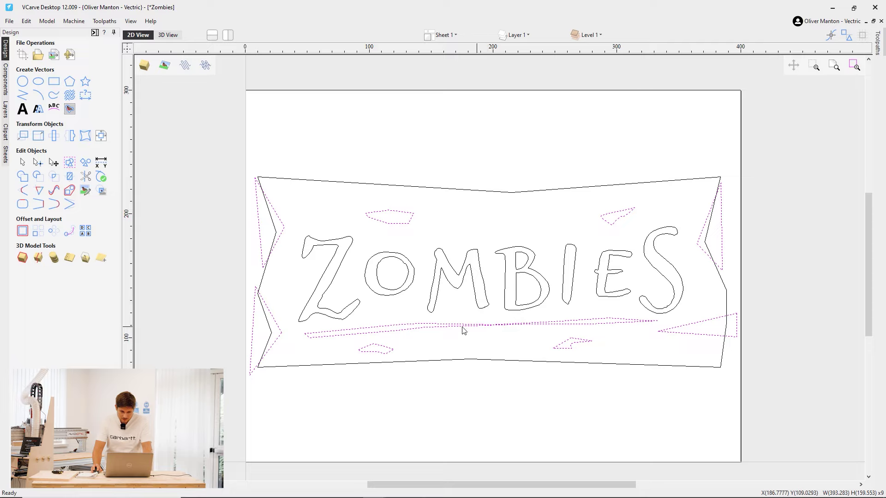
{"action": "left_click", "coordinate": [445, 337]}
{"action": "left_click", "coordinate": [439, 329]}
{"action": "key", "text": "n"}
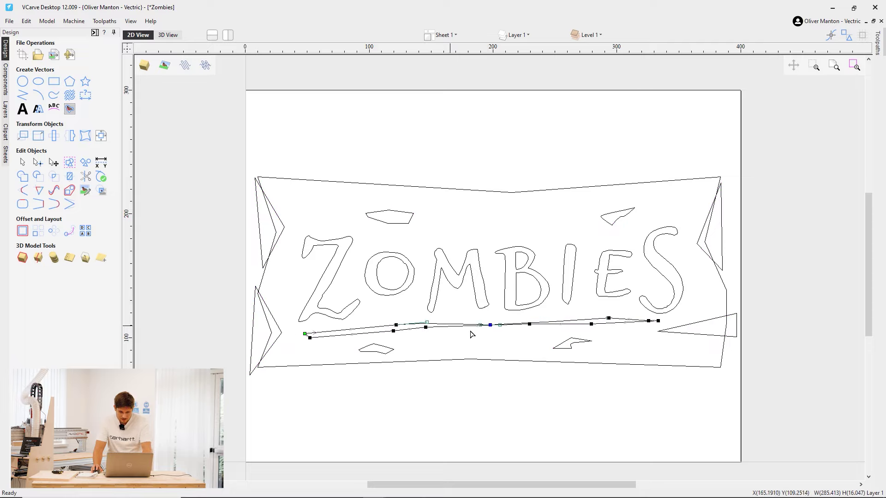
{"action": "scroll", "coordinate": [494, 333], "scroll_direction": "up", "scroll_amount": 4}
{"action": "scroll", "coordinate": [497, 330], "scroll_direction": "up", "scroll_amount": 8}
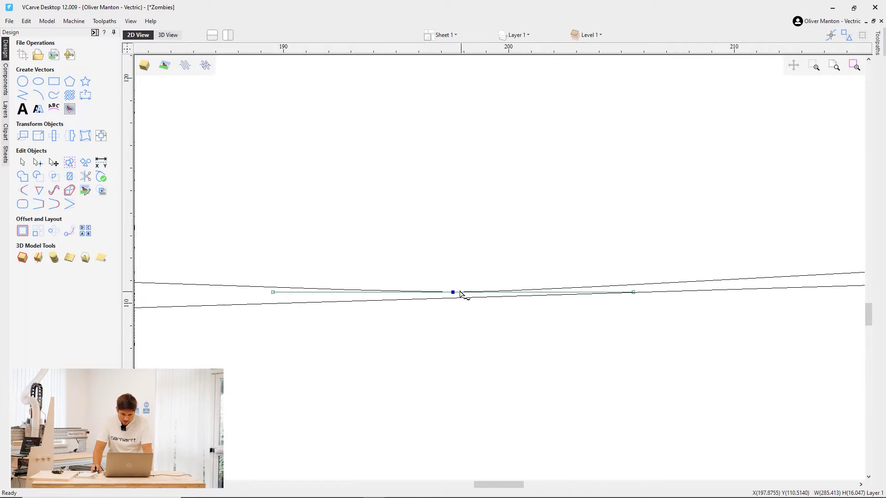
{"action": "left_click_drag", "start_coordinate": [453, 292], "coordinate": [453, 278]}
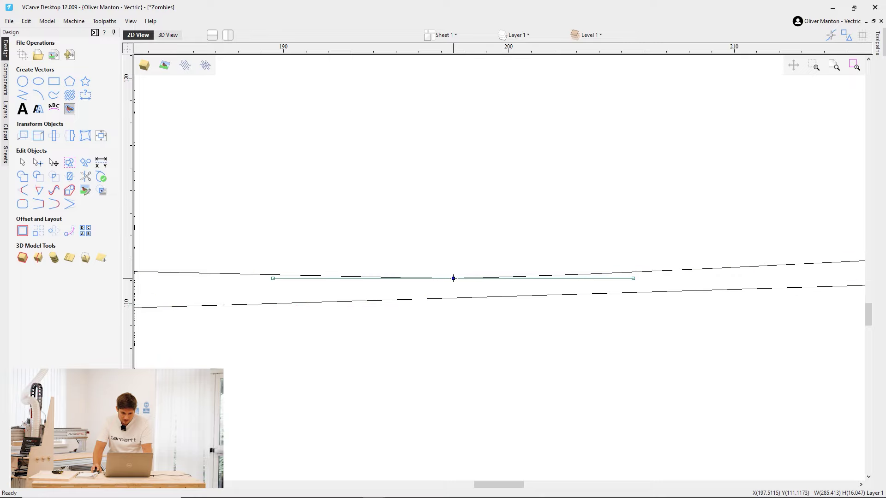
{"action": "key", "text": "n"}
{"action": "scroll", "coordinate": [439, 323], "scroll_direction": "down", "scroll_amount": 10}
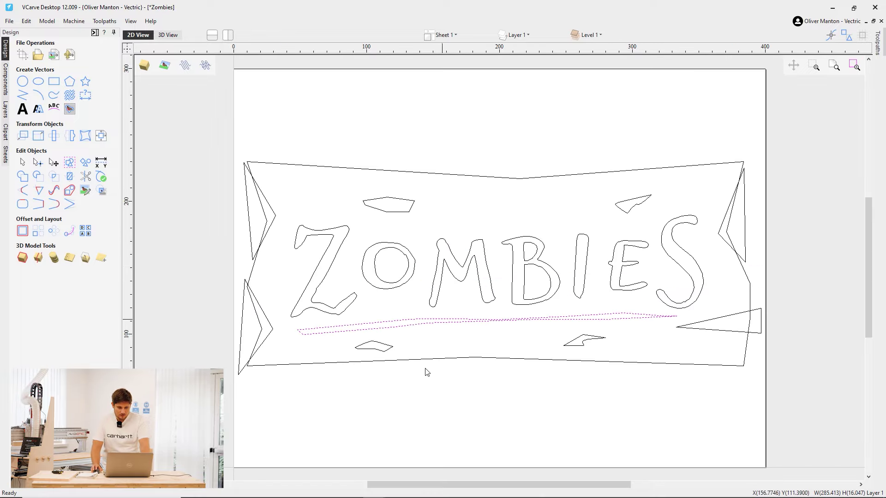
{"action": "left_click", "coordinate": [422, 397]}
- Raise the middle node on the underline's upper edge slightly further to widen the narrow gap below the M and B
{"action": "scroll", "coordinate": [515, 318], "scroll_direction": "up", "scroll_amount": 3}
{"action": "scroll", "coordinate": [513, 321], "scroll_direction": "up", "scroll_amount": 2}
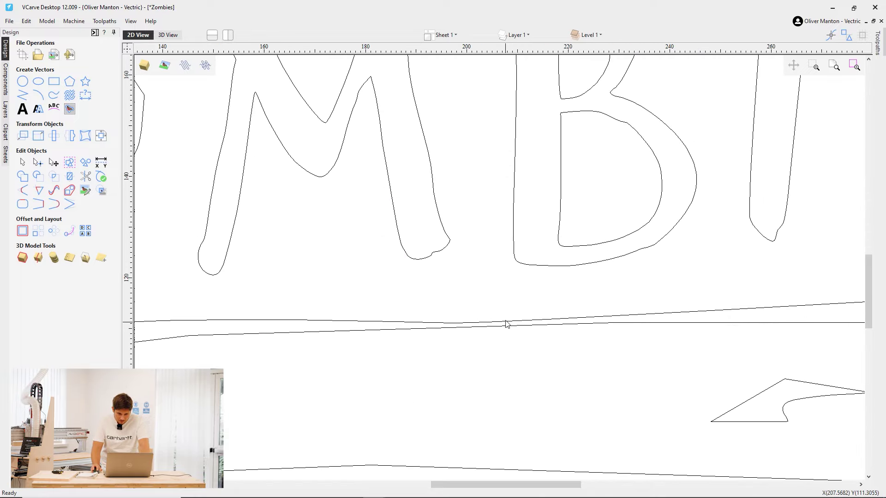
{"action": "left_click", "coordinate": [473, 326]}
{"action": "key", "text": "n"}
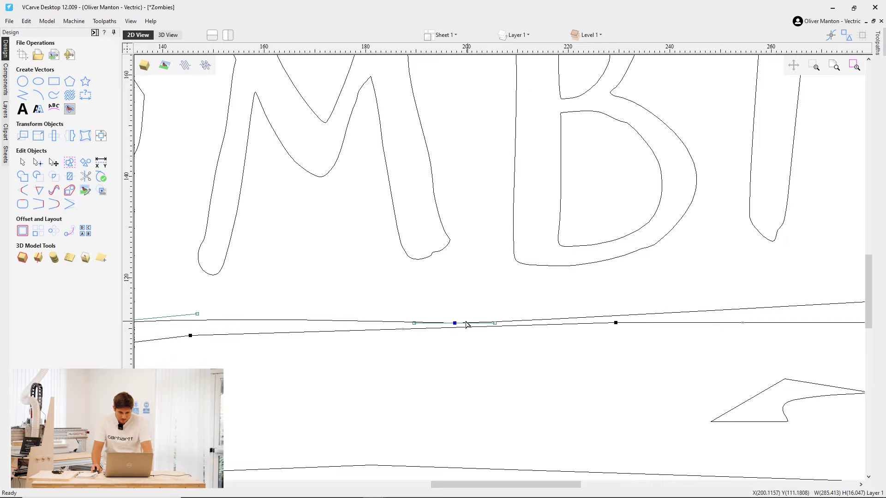
{"action": "left_click", "coordinate": [455, 320]}
{"action": "key", "text": "Escape"}
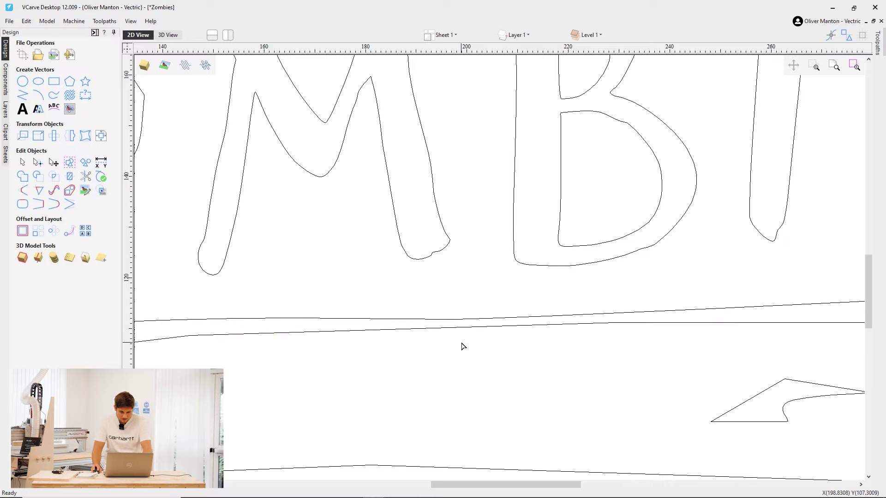
{"action": "key", "text": "F3"}
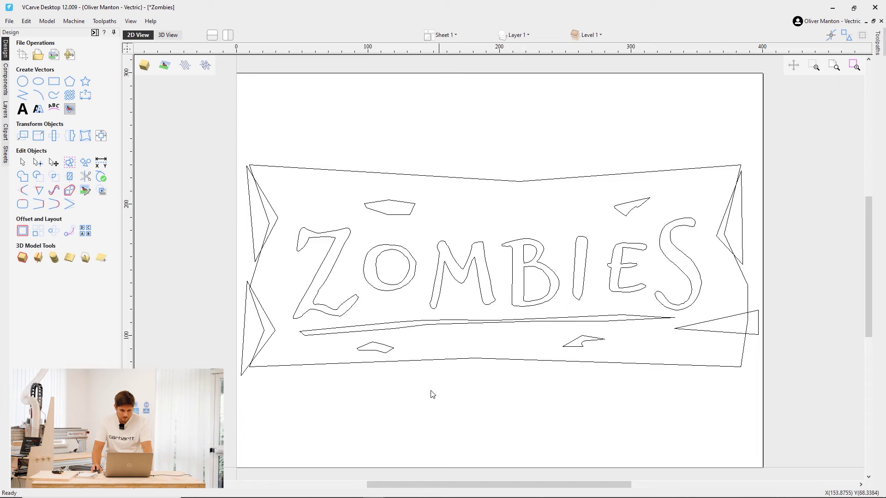
- Recalculate the V-Carve 1 toolpath with the edited underline, keeping the 16 mm flat depth
{"action": "left_click", "coordinate": [95, 33]}
{"action": "left_click", "coordinate": [878, 41]}
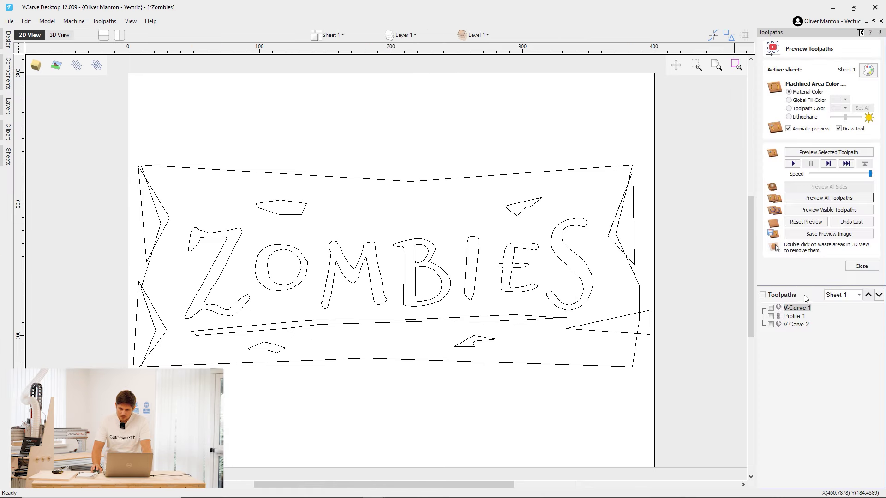
{"action": "double_click", "coordinate": [797, 308]}
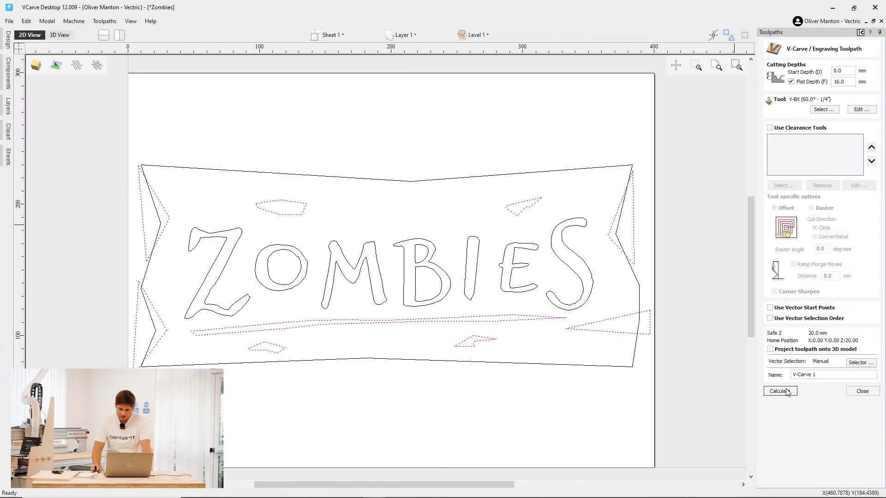
{"action": "left_click", "coordinate": [780, 391]}
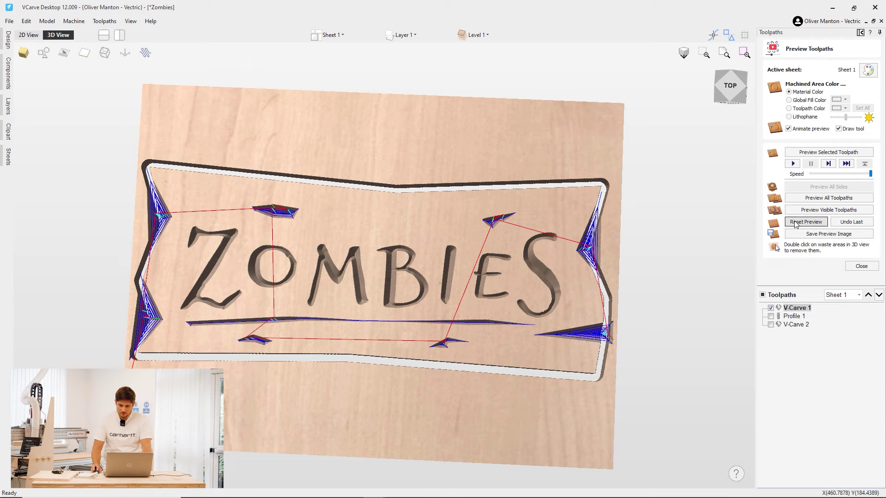
- Reset the preview and simulate all toolpaths to inspect the widened underline in the carved sign
{"action": "left_click", "coordinate": [806, 222]}
{"action": "left_click", "coordinate": [829, 210]}
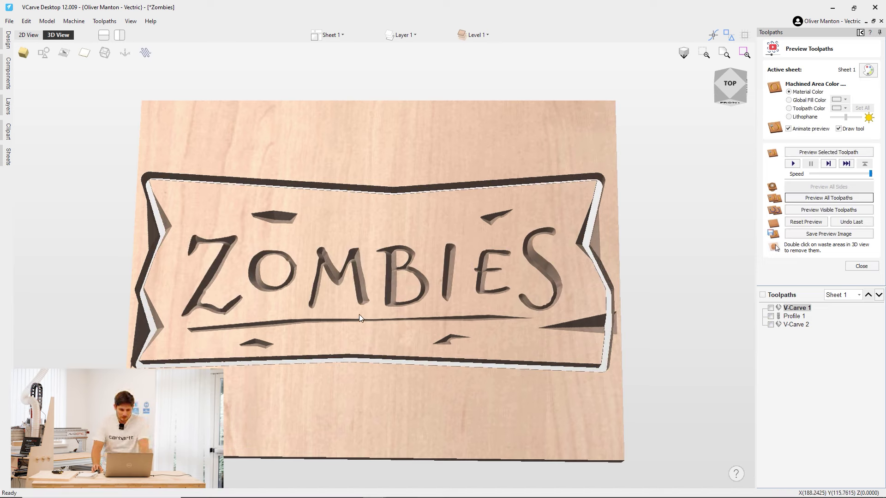
{"action": "mouse_move", "coordinate": [359, 314]}
{"action": "left_mouse_down"}
{"action": "mouse_move", "coordinate": [359, 331]}
{"action": "mouse_move", "coordinate": [376, 320]}
{"action": "left_mouse_up"}
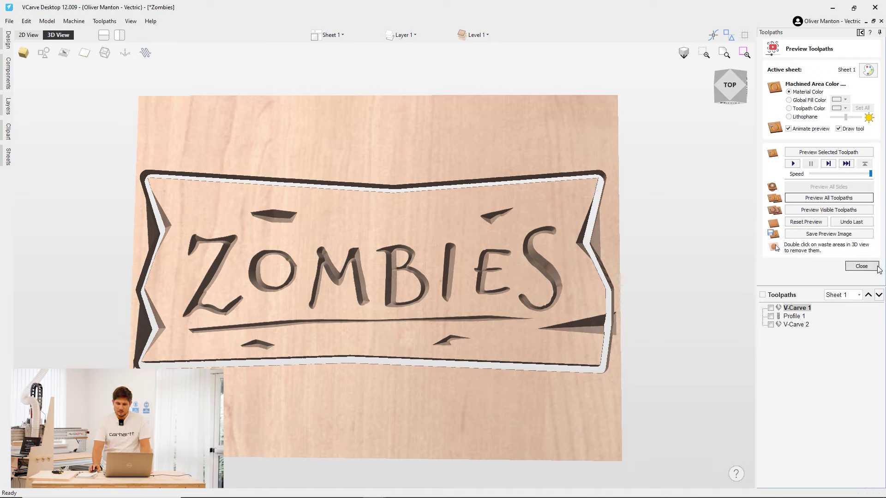
- Close the preview and move V-Carve 2 above Profile 1 in the toolpath order so the cut-out runs last
{"action": "left_click", "coordinate": [861, 266]}
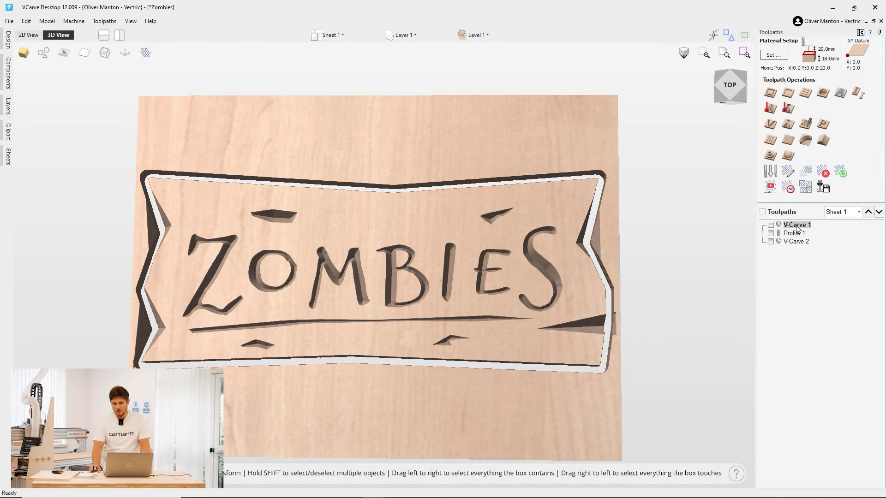
{"action": "mouse_move", "coordinate": [788, 229]}
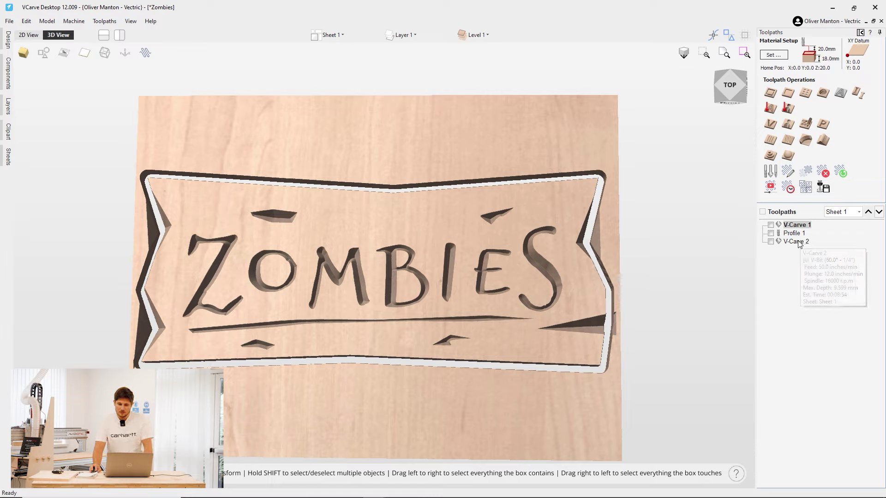
{"action": "left_click", "coordinate": [800, 241]}
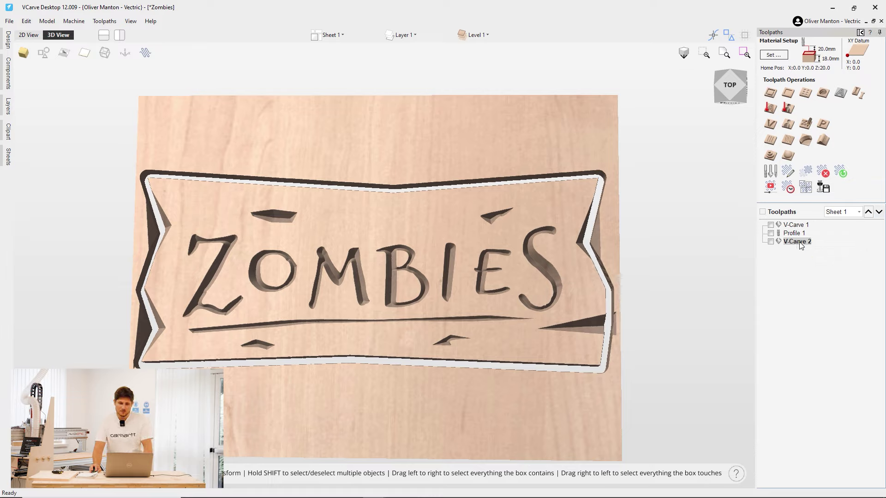
{"action": "left_click_drag", "start_coordinate": [801, 245], "coordinate": [795, 235]}
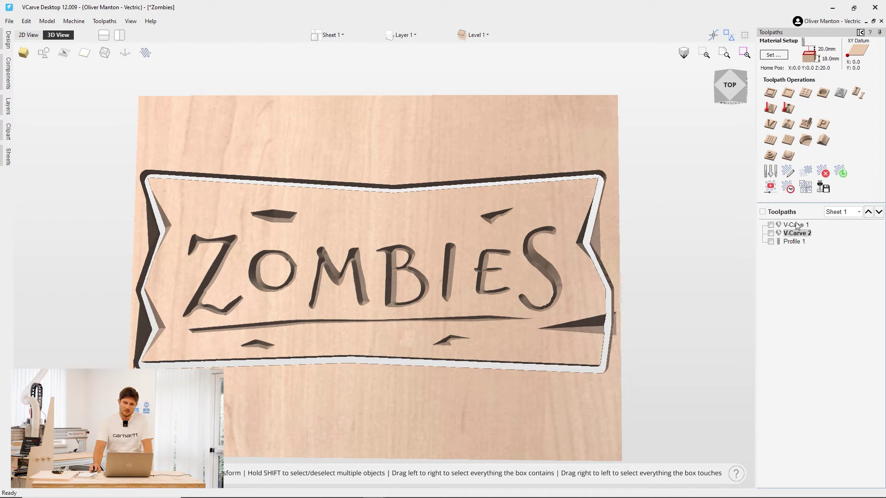
- Review the 60° 1/4" V-bit's cutting parameters for V-Carve 1 and recalculate that toolpath
{"action": "mouse_move", "coordinate": [795, 227]}
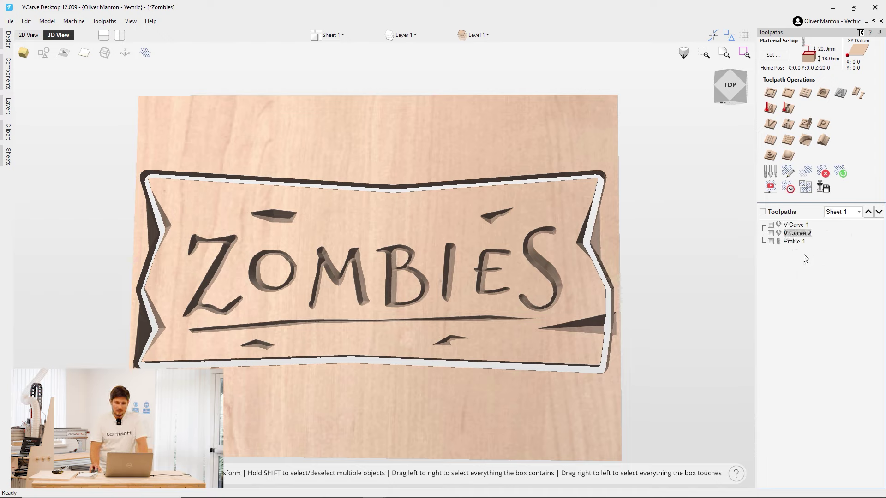
{"action": "double_click", "coordinate": [795, 226]}
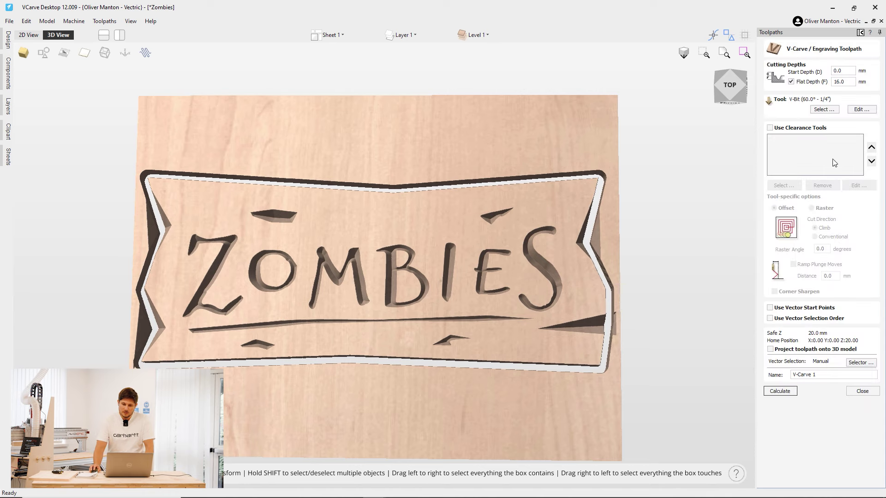
{"action": "left_click", "coordinate": [863, 111]}
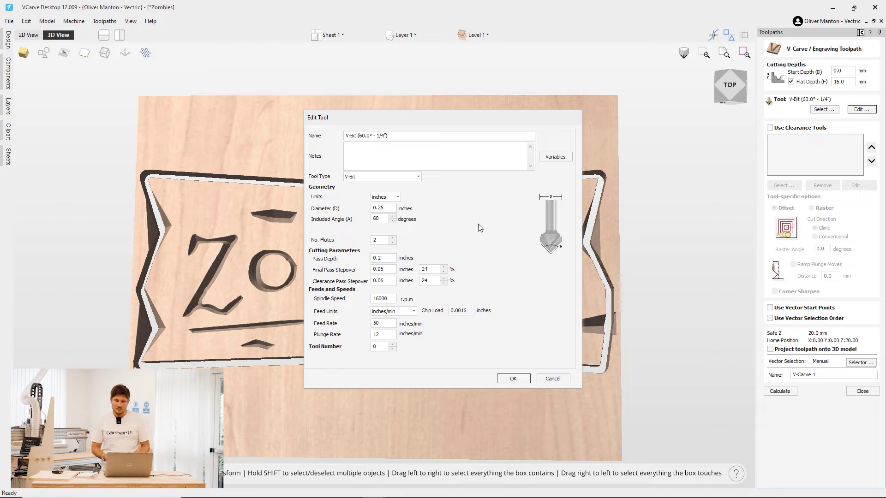
{"action": "left_click", "coordinate": [550, 378]}
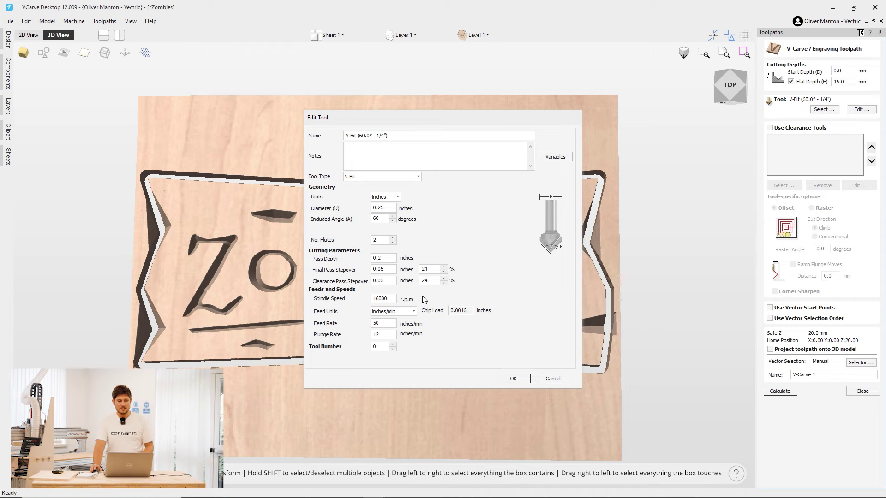
{"action": "left_click", "coordinate": [510, 378]}
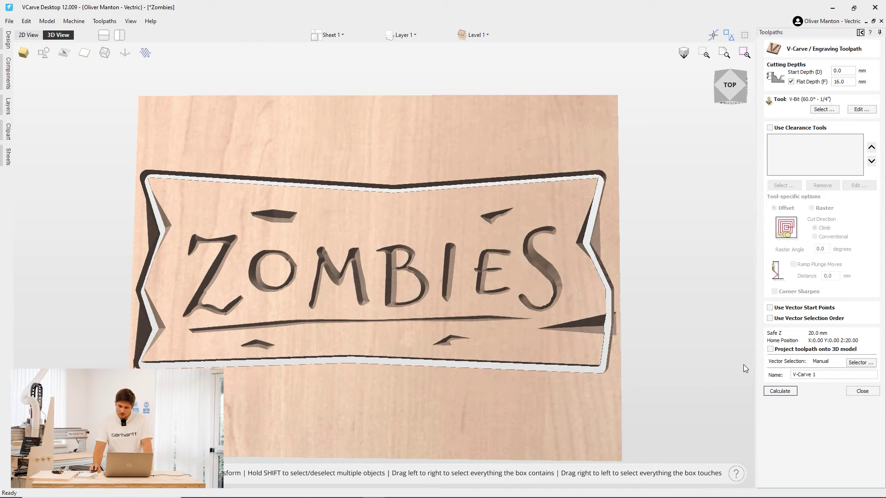
{"action": "left_click", "coordinate": [779, 392]}
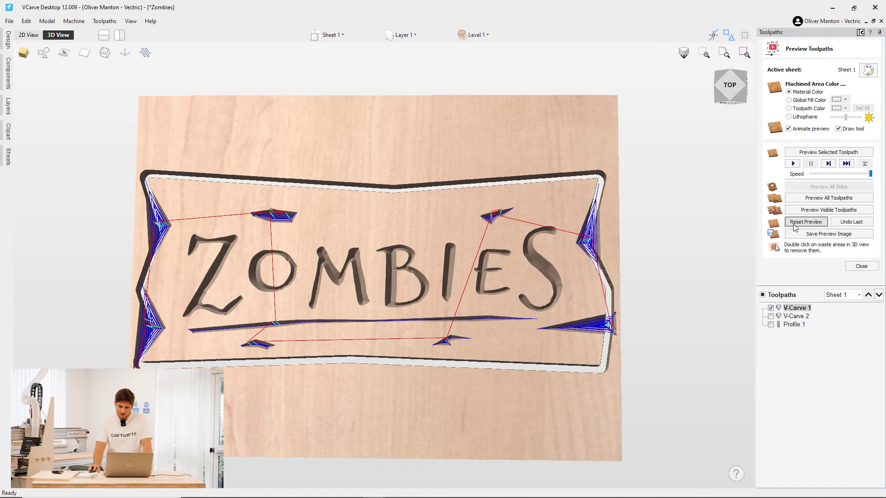
- Reset the material preview and examine the V-Carve 1 toolpath lines on the uncut board from different angles
{"action": "left_click", "coordinate": [805, 222]}
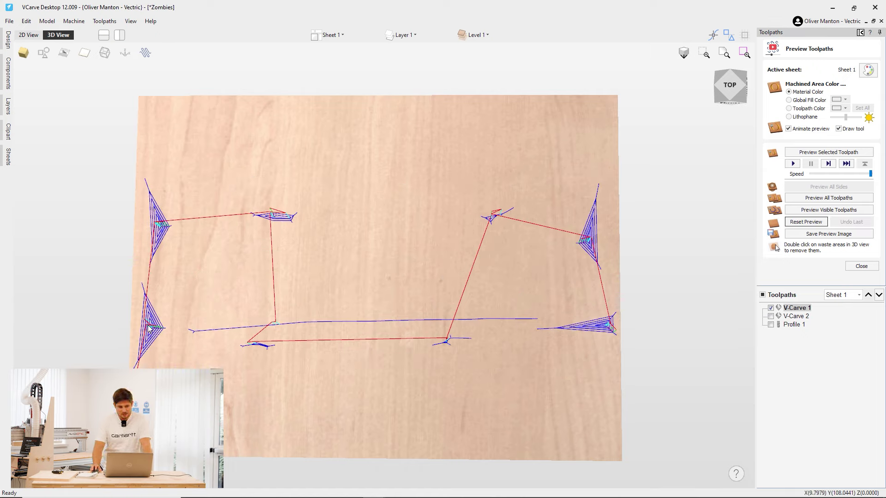
{"action": "left_click_drag", "start_coordinate": [149, 328], "coordinate": [146, 333]}
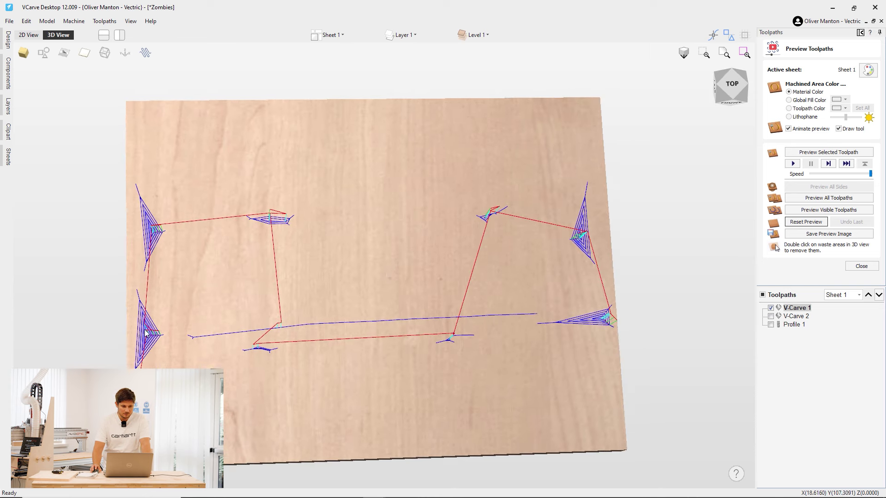
{"action": "left_click_drag", "start_coordinate": [258, 353], "coordinate": [301, 344]}
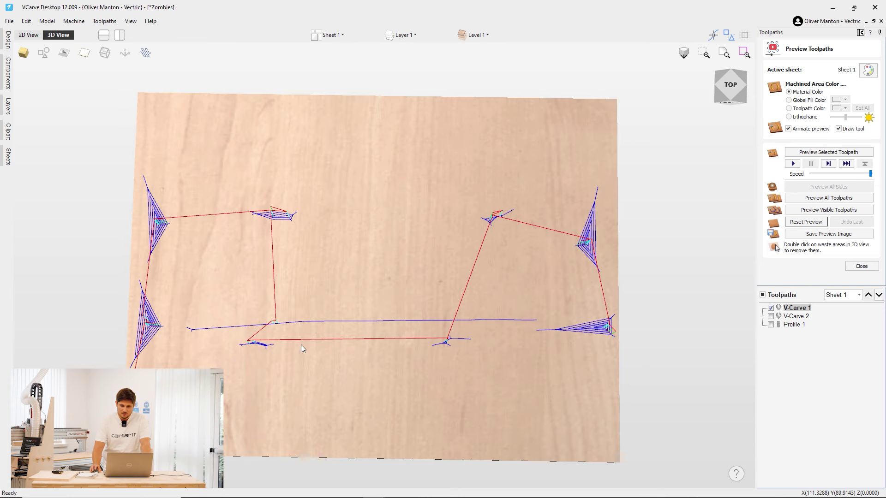
- Simulate only the visible V-Carve 1 toolpath at a reduced preview speed, and finish it at full speed
{"action": "left_click", "coordinate": [861, 266]}
{"action": "left_click", "coordinate": [770, 187]}
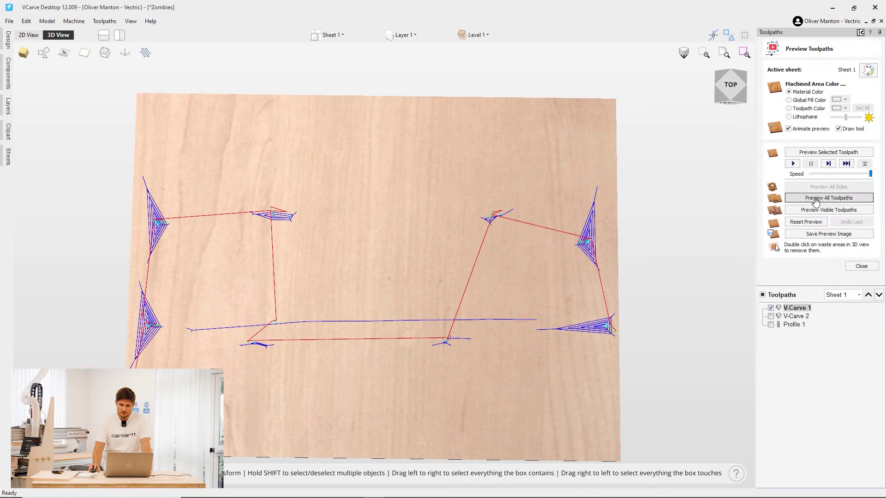
{"action": "left_click", "coordinate": [818, 177]}
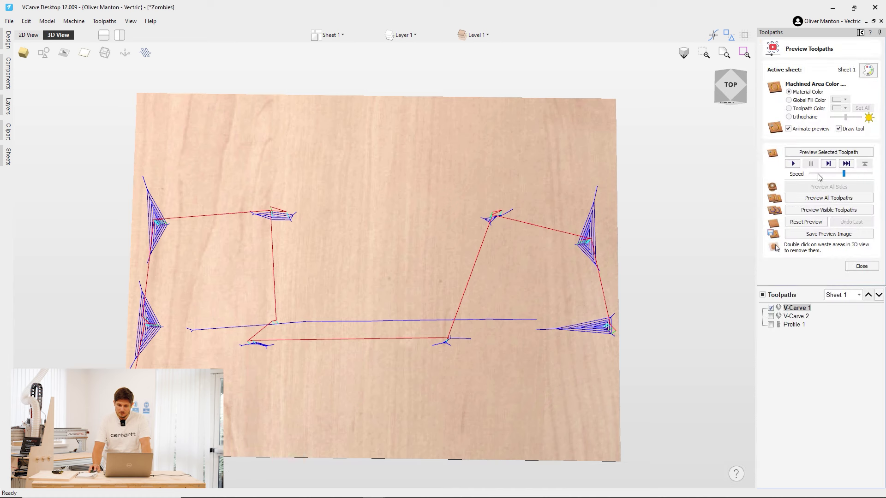
{"action": "left_click", "coordinate": [823, 209]}
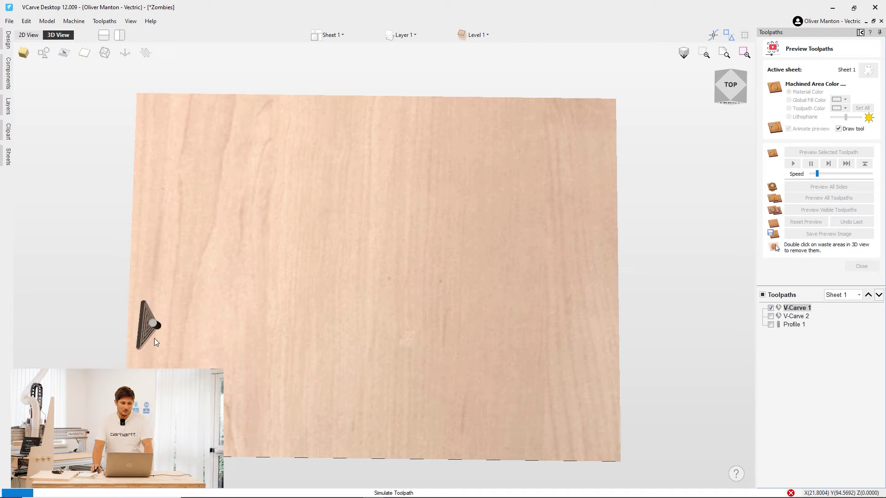
{"action": "left_click", "coordinate": [865, 174]}
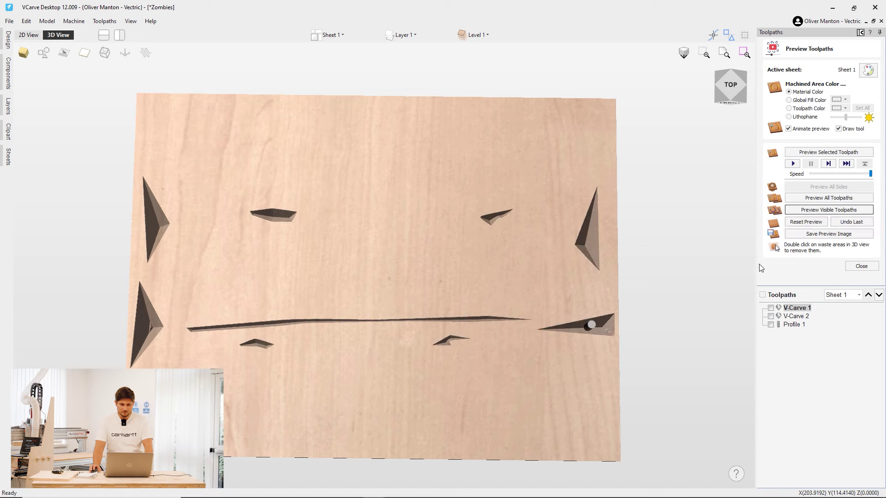
- Recalculate V-Carve 2 after reviewing its 60° V-bit settings, and simulate the lettering on the material
{"action": "double_click", "coordinate": [801, 317]}
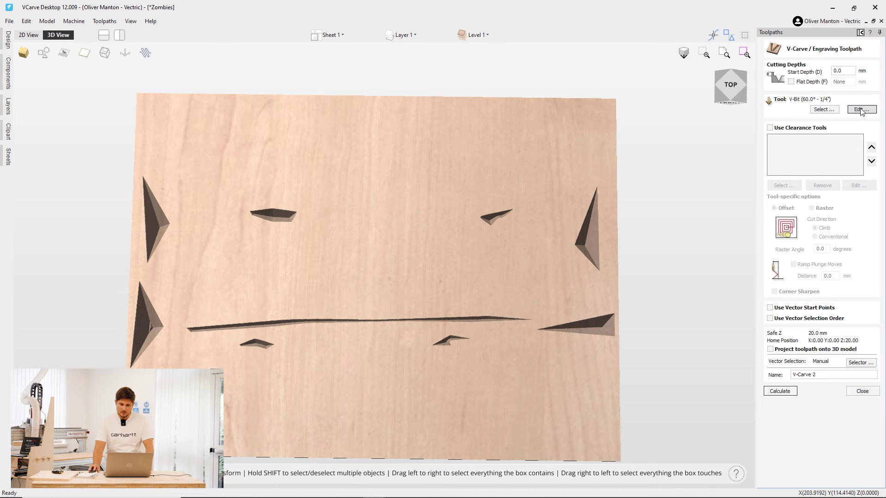
{"action": "left_click", "coordinate": [861, 110]}
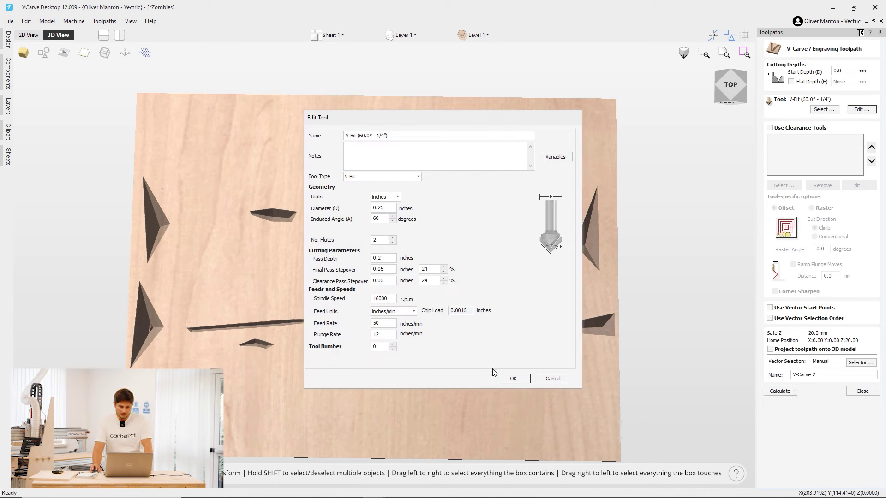
{"action": "left_click", "coordinate": [511, 378]}
{"action": "left_click", "coordinate": [775, 390]}
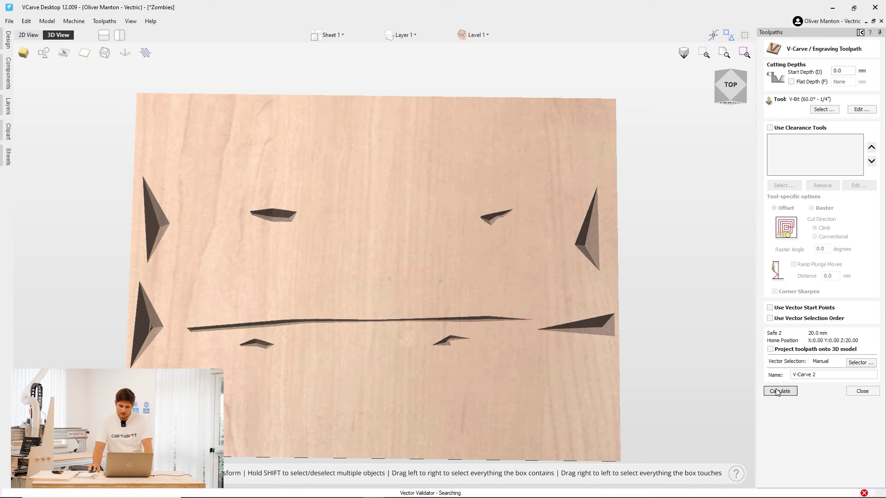
{"action": "left_click", "coordinate": [795, 213]}
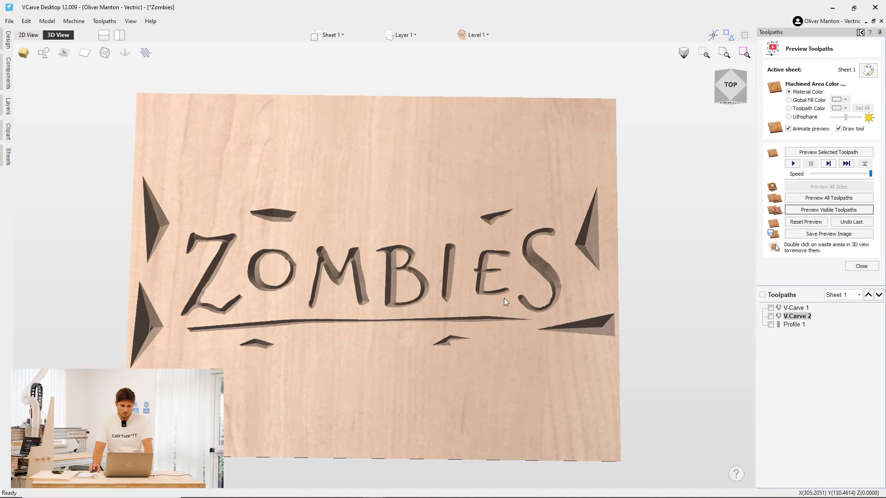
{"action": "mouse_move", "coordinate": [464, 289]}
{"action": "left_mouse_down"}
{"action": "mouse_move", "coordinate": [454, 304]}
{"action": "mouse_move", "coordinate": [474, 301]}
{"action": "left_mouse_up"}
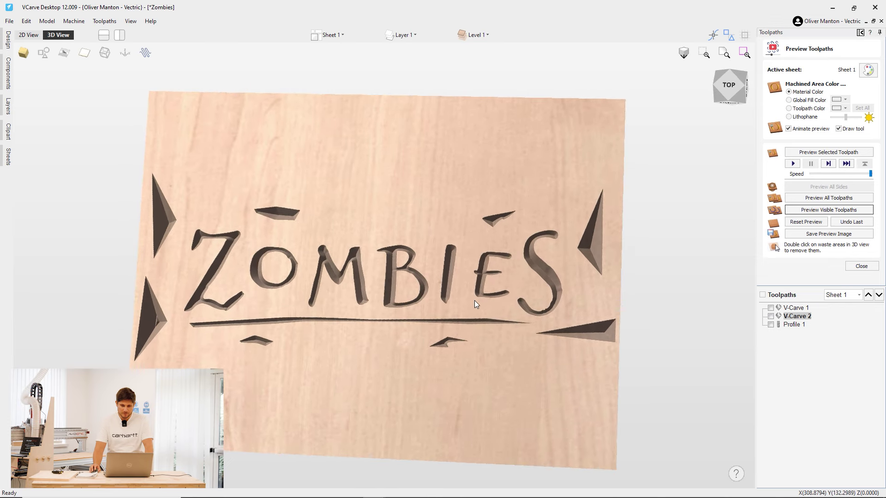
- Open the Profile 1 toolpath for editing and review its cut depth and the 1/4" end mill's cutting parameters
{"action": "double_click", "coordinate": [795, 326]}
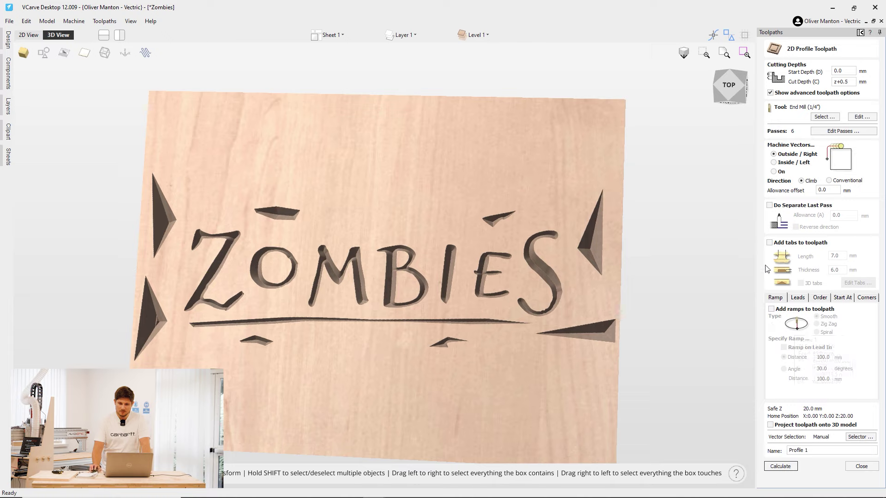
{"action": "left_click", "coordinate": [848, 82]}
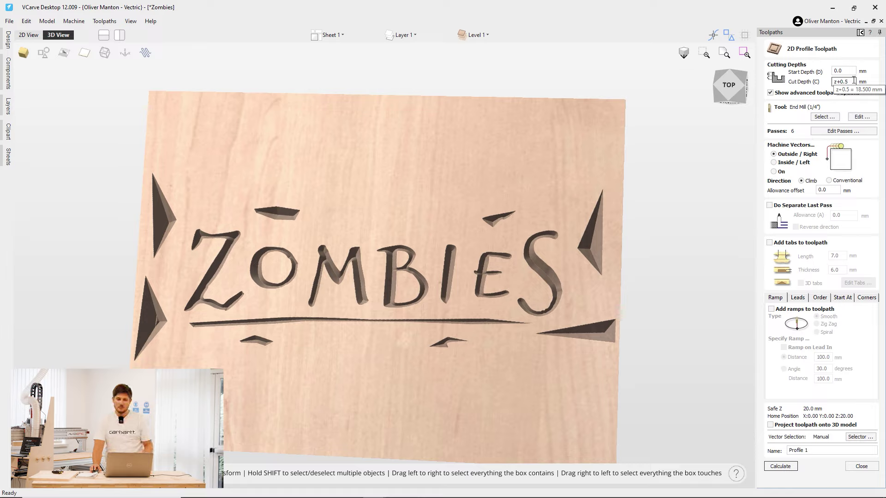
{"action": "left_click", "coordinate": [861, 117]}
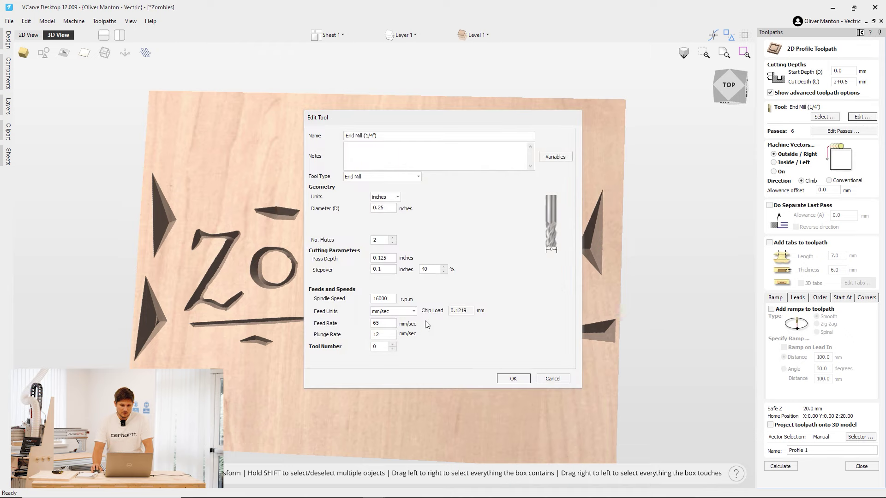
{"action": "left_click", "coordinate": [513, 379]}
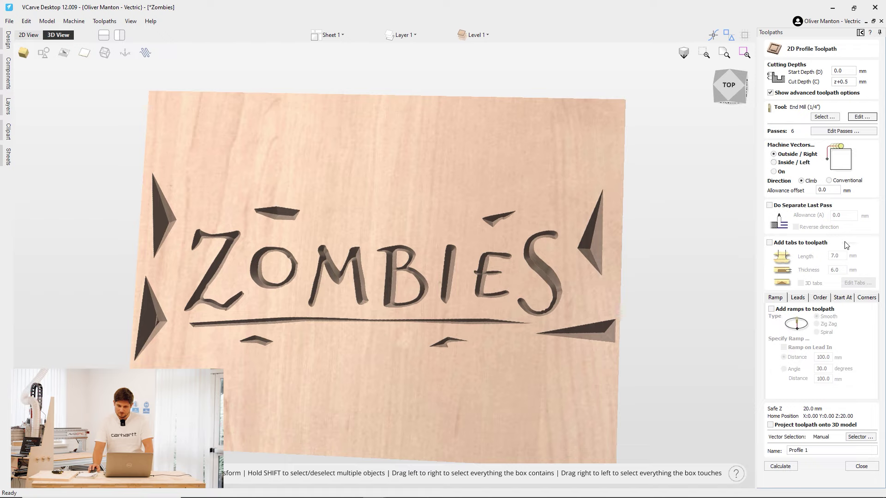
- Enable tabs for Profile 1 and place four on the sign's outline, two along the upper edge and two along the lower edge
{"action": "left_click", "coordinate": [769, 243]}
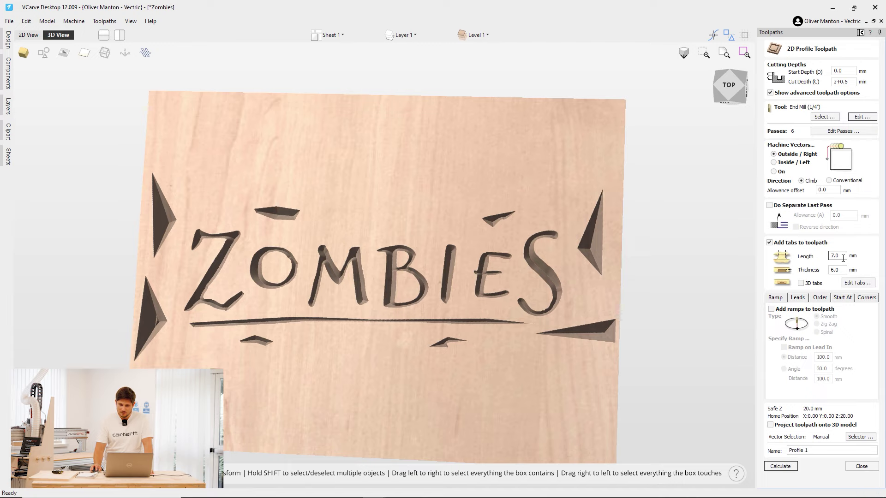
{"action": "left_click", "coordinate": [857, 282]}
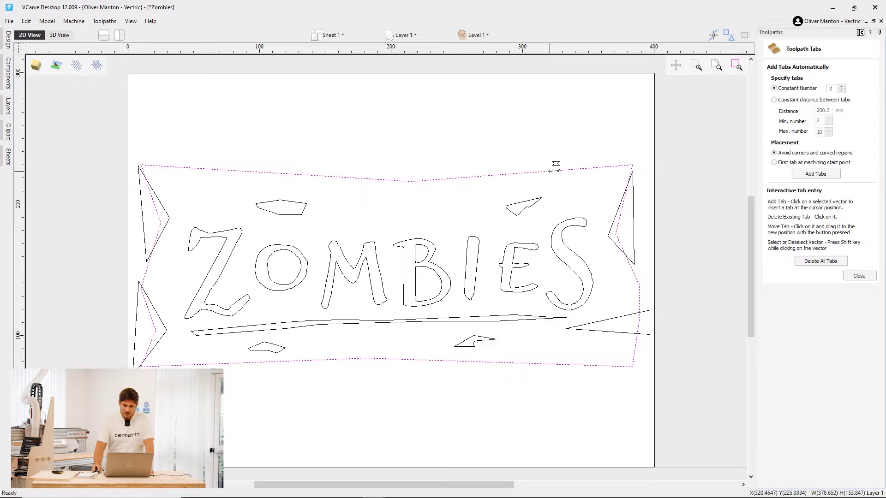
{"action": "left_click", "coordinate": [216, 170]}
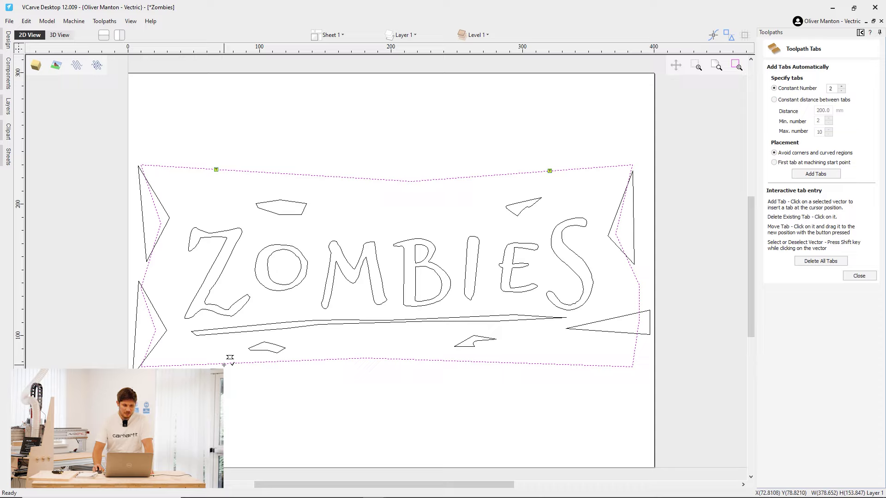
{"action": "left_click", "coordinate": [559, 364]}
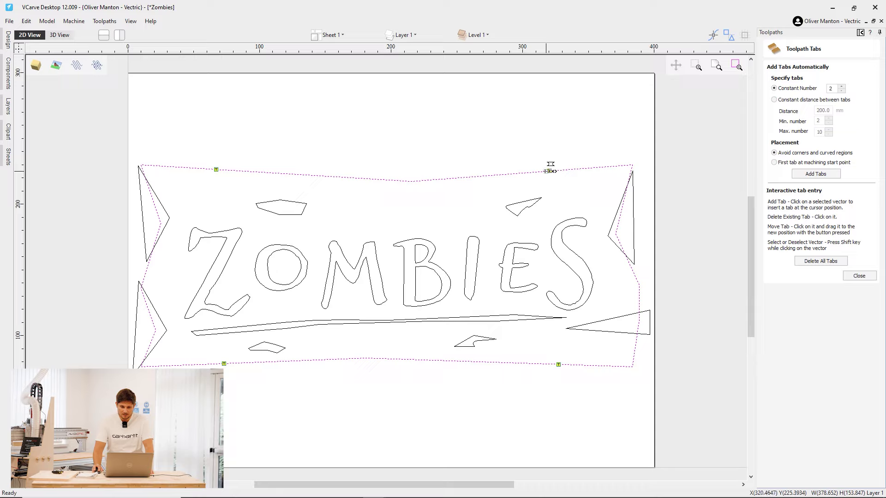
{"action": "left_click", "coordinate": [512, 174]}
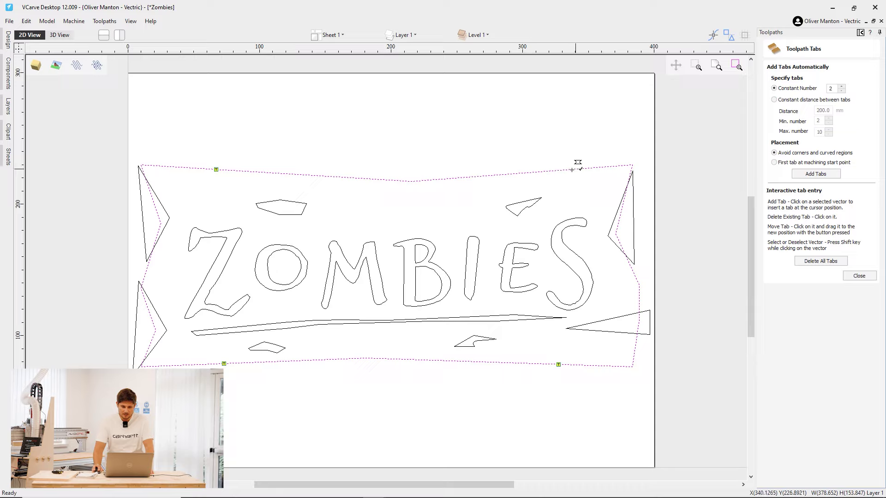
{"action": "left_click", "coordinate": [852, 276]}
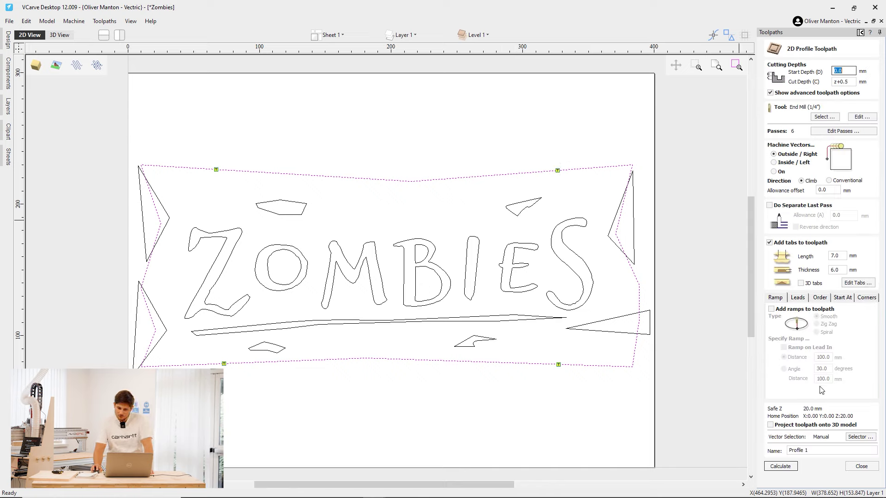
- Calculate Profile 1, accepting the cut through the material, simulate the visible toolpath, and inspect the tabbed cutout in 3D
{"action": "left_click", "coordinate": [780, 467]}
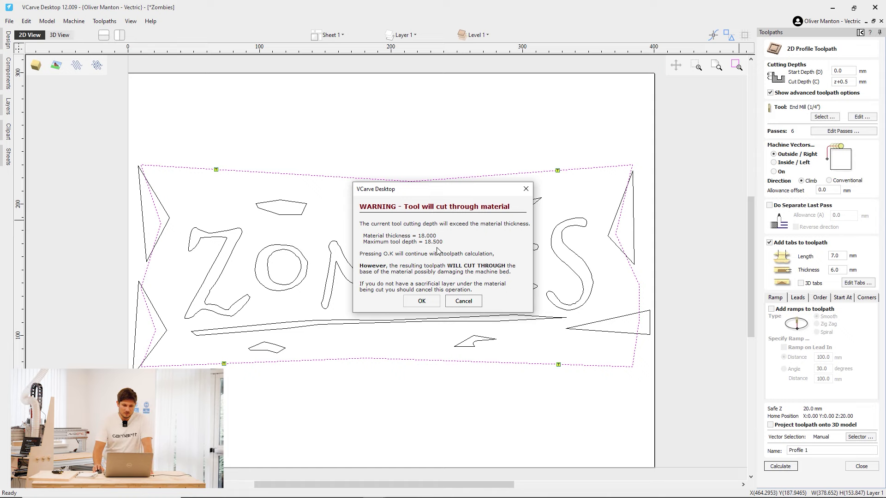
{"action": "left_click", "coordinate": [421, 301]}
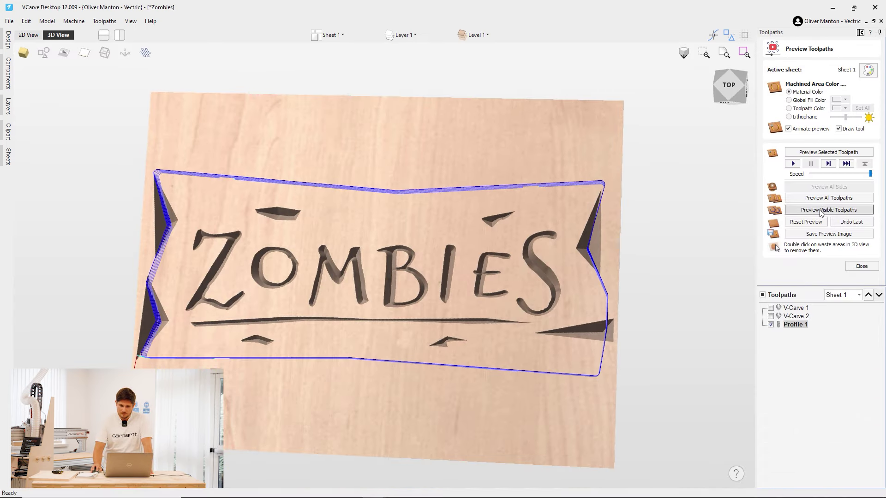
{"action": "left_click", "coordinate": [820, 210]}
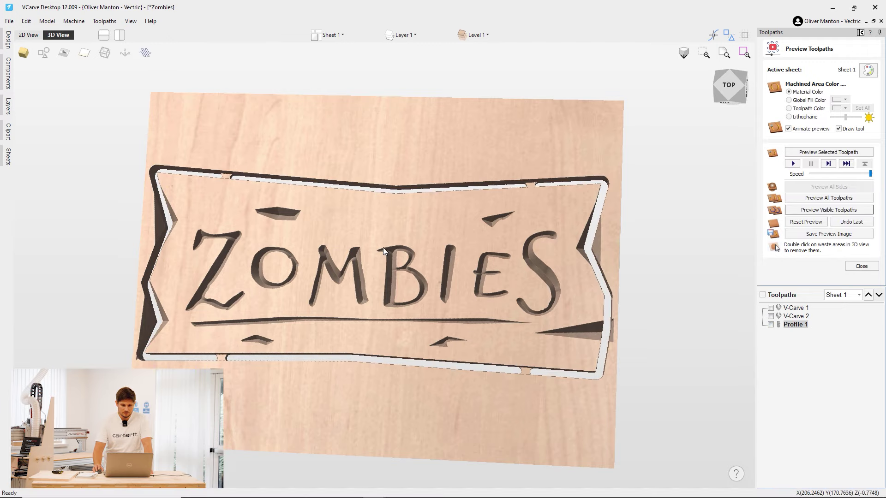
{"action": "left_click_drag", "start_coordinate": [383, 247], "coordinate": [171, 317]}
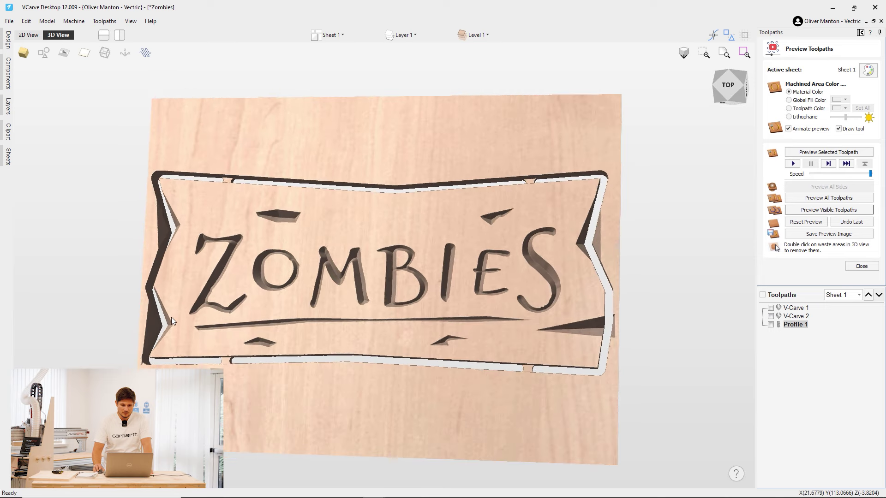